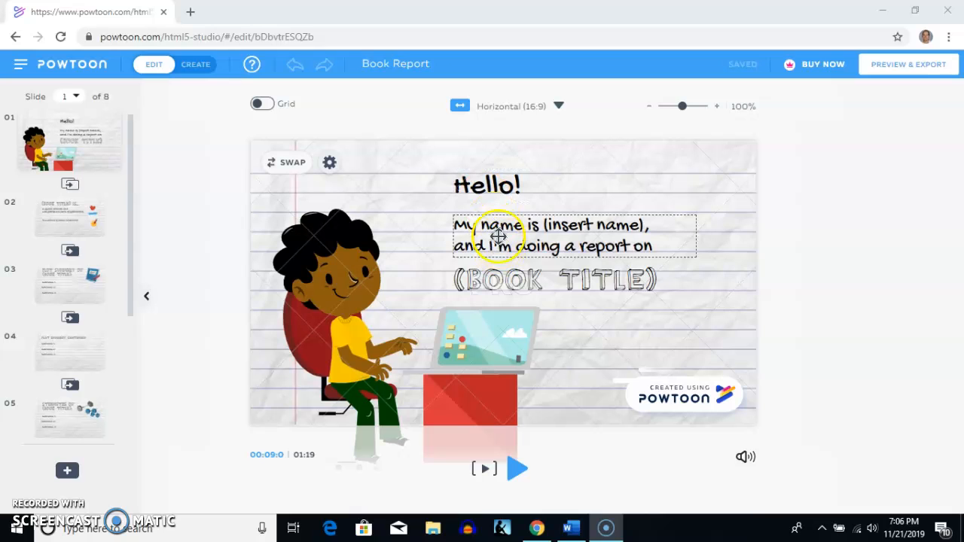
- Switch to the Word document and copy the line "Chapter 4: Life in the Colonies."
{"action": "left_click", "coordinate": [583, 531]}
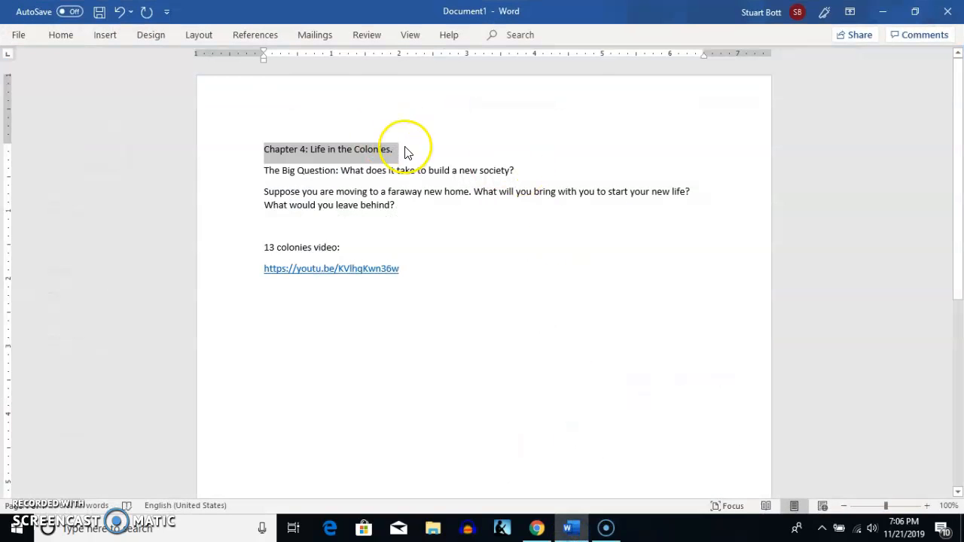
{"action": "left_click", "coordinate": [405, 148]}
{"action": "left_click_drag", "start_coordinate": [405, 148], "coordinate": [271, 144]}
{"action": "right_click", "coordinate": [273, 148]}
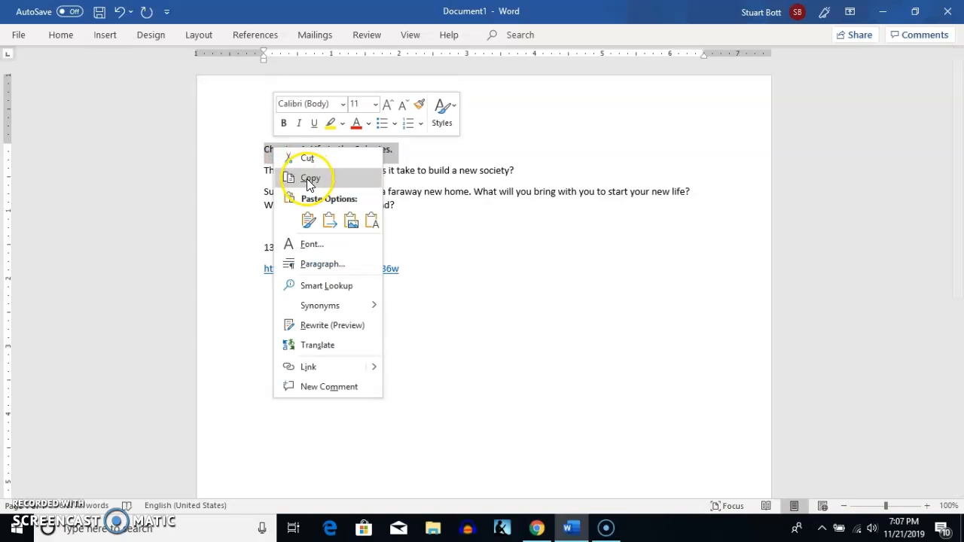
{"action": "left_click", "coordinate": [307, 178]}
- Return to Powtoon and replace the "My name is (insert name)..." text on slide 1 with the copied chapter title
{"action": "left_click", "coordinate": [882, 13]}
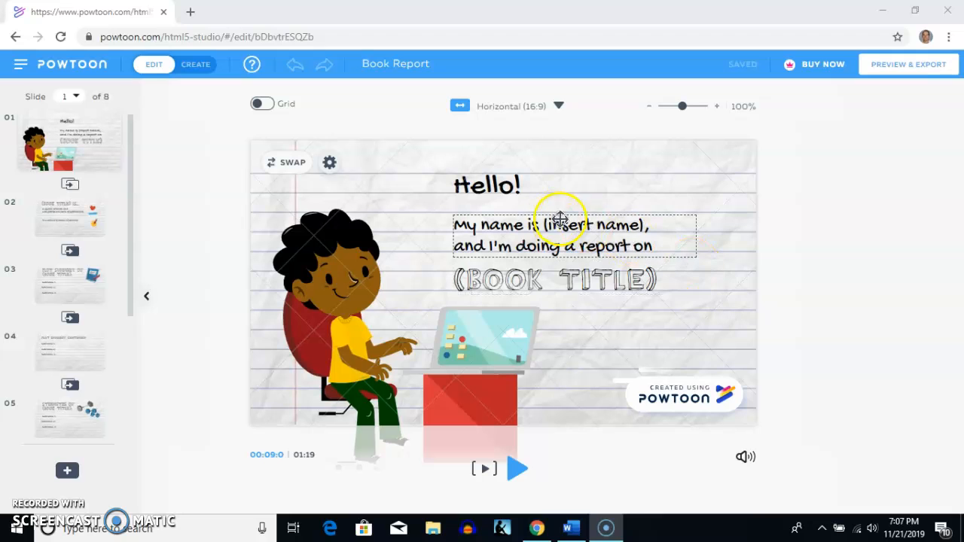
{"action": "left_click", "coordinate": [656, 247]}
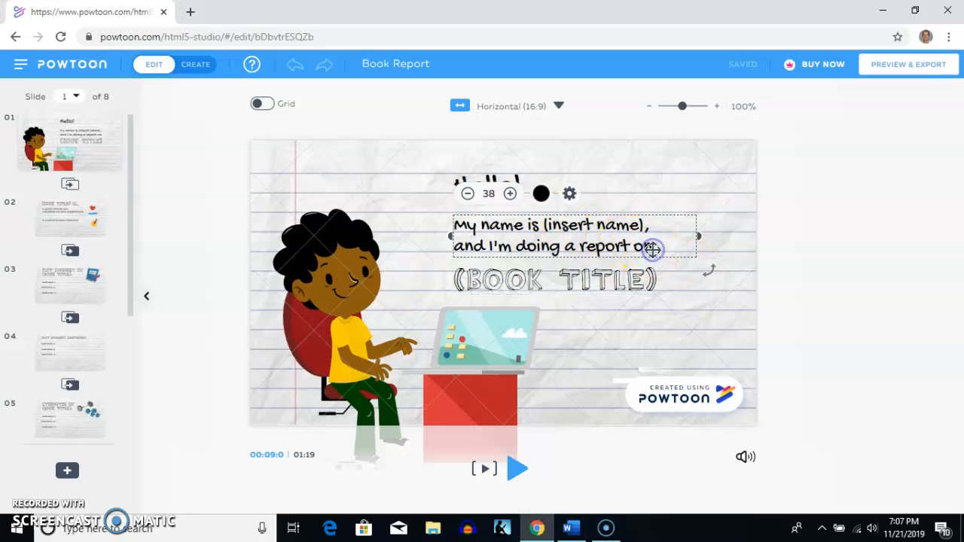
{"action": "left_click", "coordinate": [652, 248]}
{"action": "right_click", "coordinate": [469, 224]}
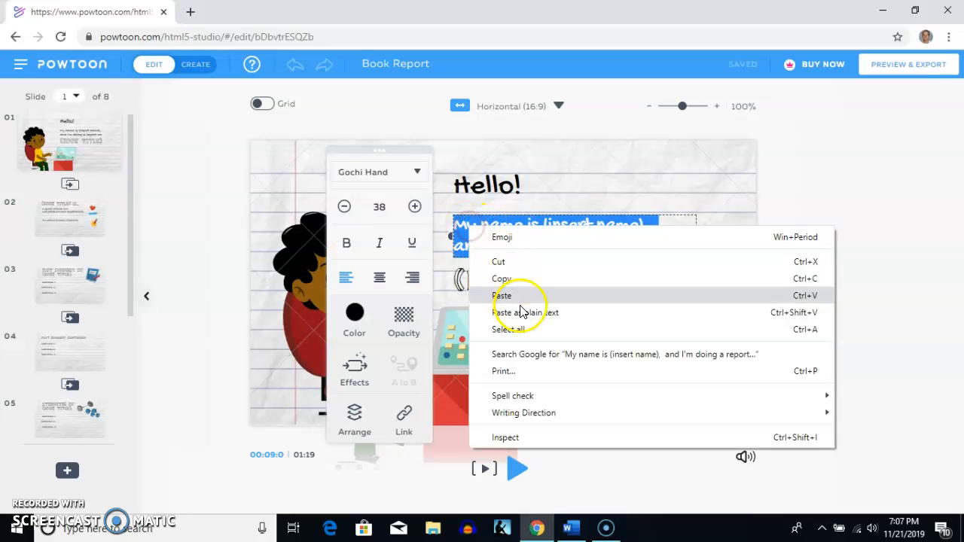
{"action": "left_click", "coordinate": [517, 297]}
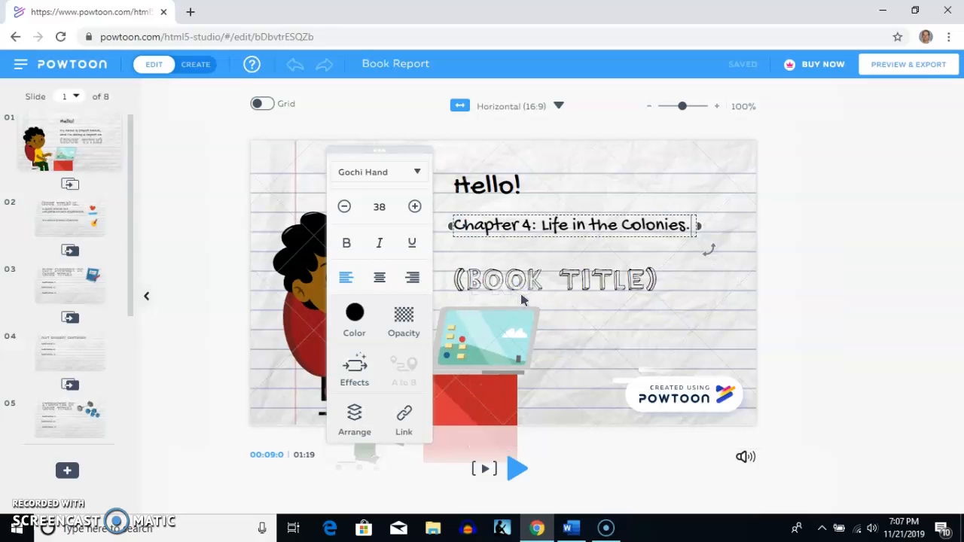
{"action": "left_click", "coordinate": [577, 325]}
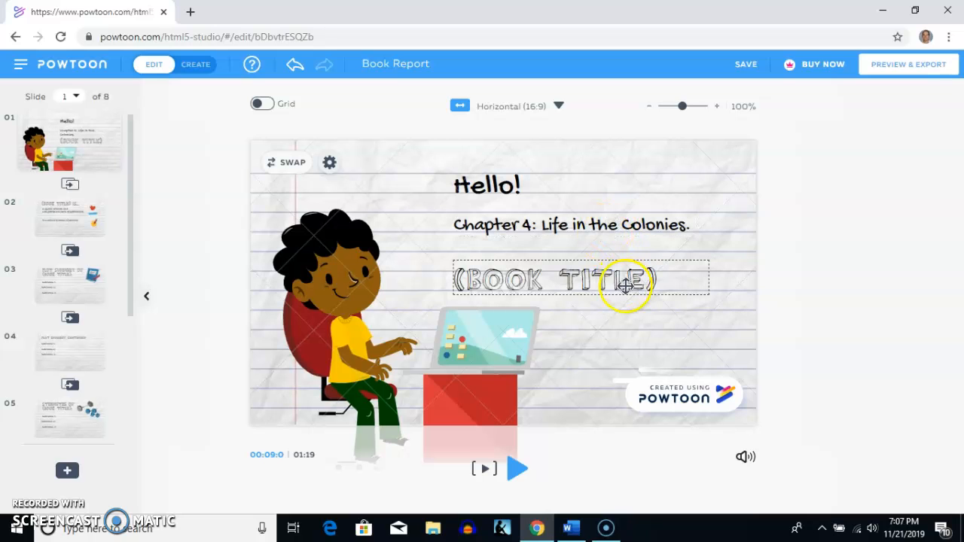
- Switch to Word and copy the line "The Big Question: What does it take to build a new society?"
{"action": "left_click", "coordinate": [572, 527]}
{"action": "left_click_drag", "start_coordinate": [517, 170], "coordinate": [271, 170]}
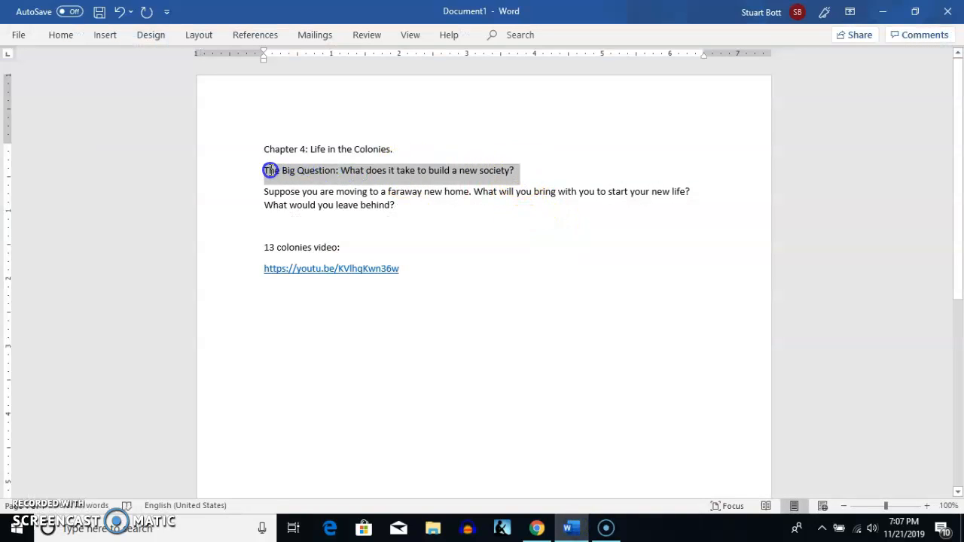
{"action": "right_click", "coordinate": [285, 178]}
{"action": "left_click", "coordinate": [314, 201]}
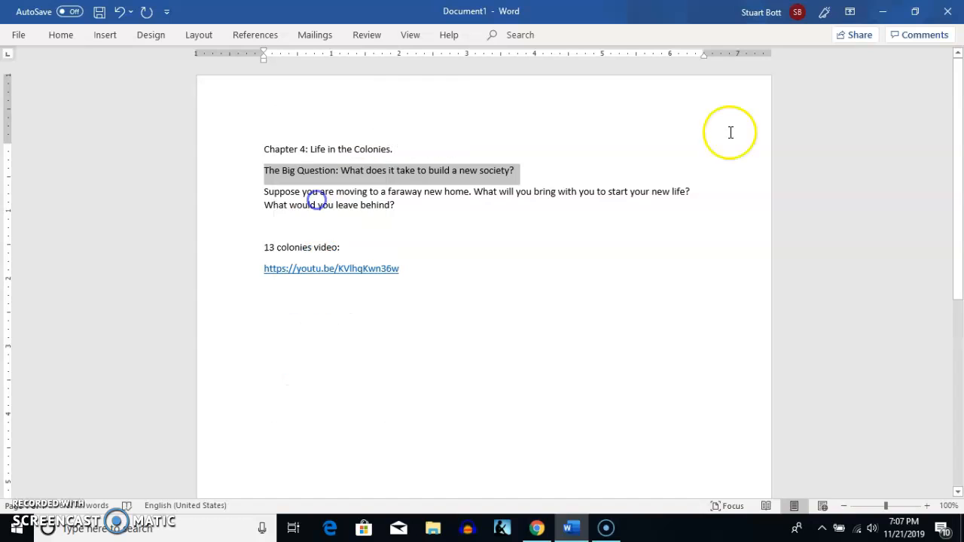
- Return to Powtoon and replace the "(Book title)" placeholder on slide 1 with the copied Big Question line
{"action": "left_click", "coordinate": [882, 11]}
{"action": "left_click", "coordinate": [570, 276]}
{"action": "left_click", "coordinate": [572, 275]}
{"action": "right_click", "coordinate": [573, 275]}
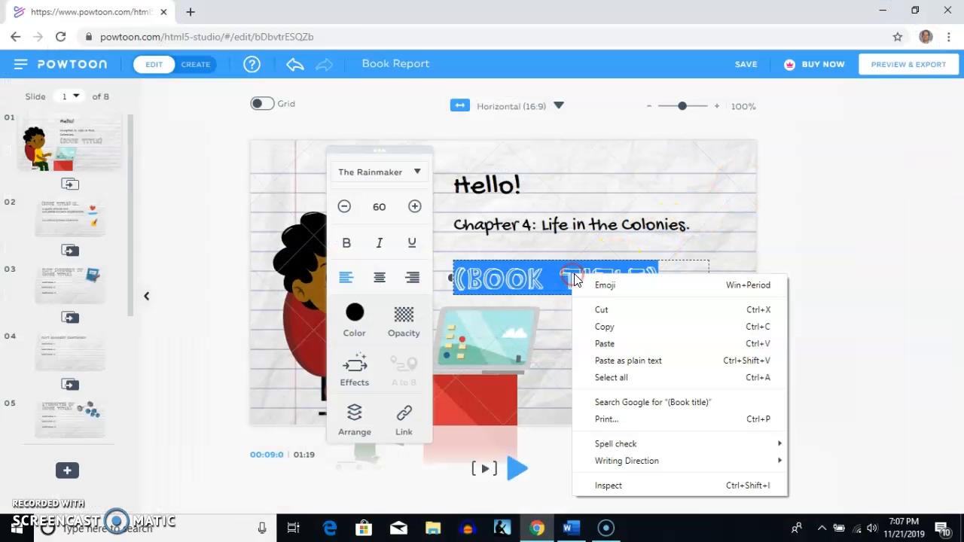
{"action": "left_click", "coordinate": [620, 340]}
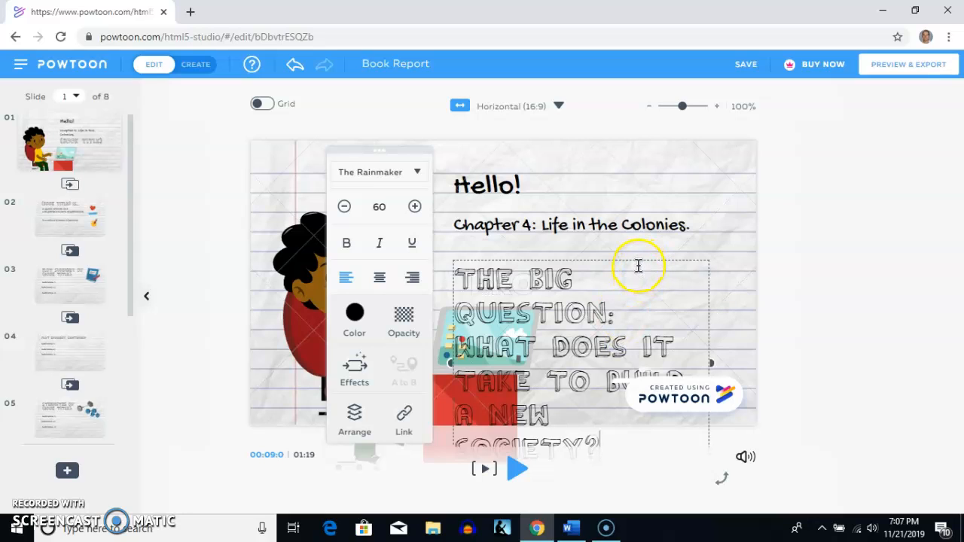
- Reduce the font size of the Big Question text to 38
{"action": "left_click", "coordinate": [343, 208]}
{"action": "left_click", "coordinate": [344, 208]}
{"action": "left_click", "coordinate": [343, 208]}
{"action": "left_click", "coordinate": [344, 208]}
{"action": "left_click", "coordinate": [344, 208]}
{"action": "left_click", "coordinate": [343, 208]}
{"action": "left_click", "coordinate": [344, 208]}
{"action": "left_click", "coordinate": [344, 208]}
{"action": "left_click", "coordinate": [343, 208]}
{"action": "left_click", "coordinate": [344, 207]}
{"action": "left_click", "coordinate": [343, 208]}
{"action": "left_click", "coordinate": [343, 208]}
{"action": "left_click", "coordinate": [344, 207]}
{"action": "left_click", "coordinate": [345, 208]}
{"action": "left_click", "coordinate": [344, 208]}
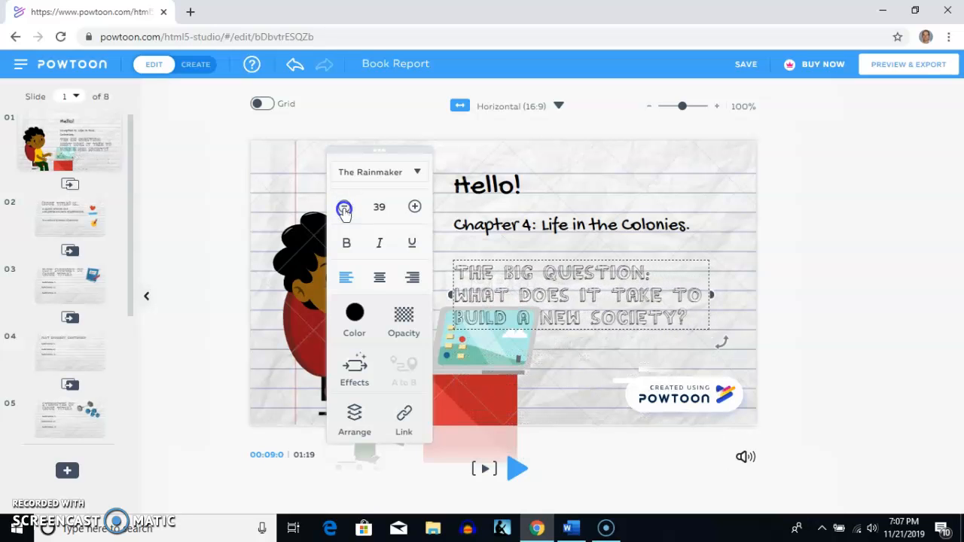
{"action": "left_click", "coordinate": [344, 208]}
- Move the Big Question text box up to just below the chapter title, clear of the laptop, and deselect it
{"action": "left_click_drag", "start_coordinate": [653, 271], "coordinate": [654, 251]}
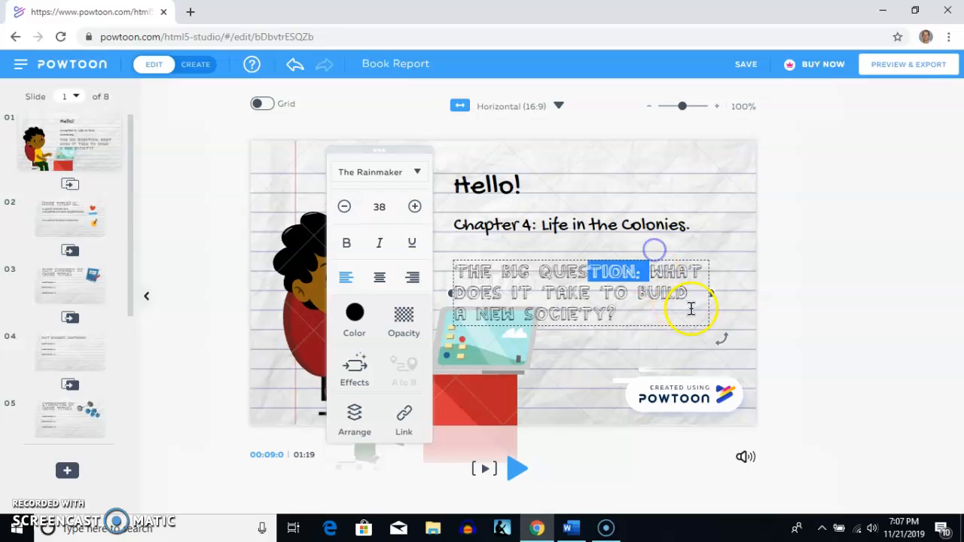
{"action": "left_click_drag", "start_coordinate": [709, 287], "coordinate": [703, 265]}
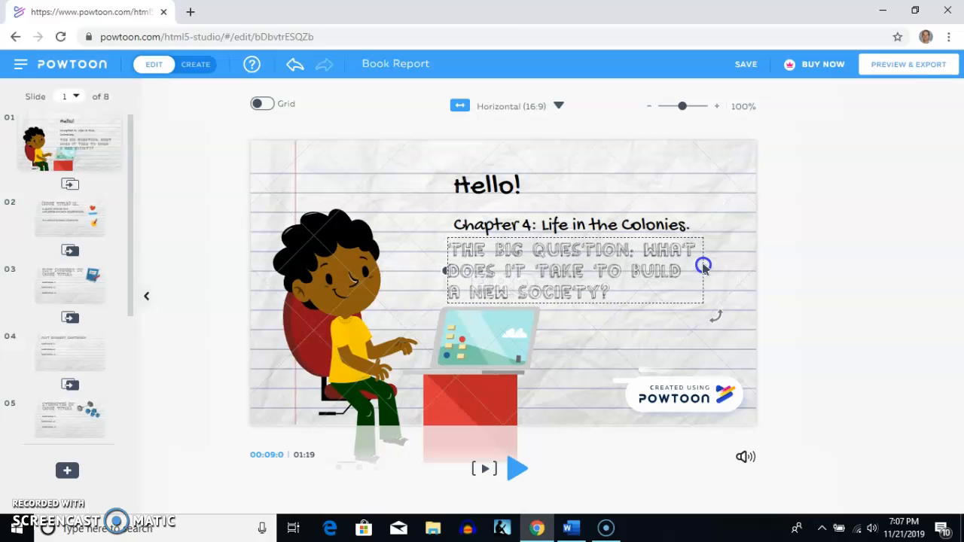
{"action": "left_click", "coordinate": [646, 323]}
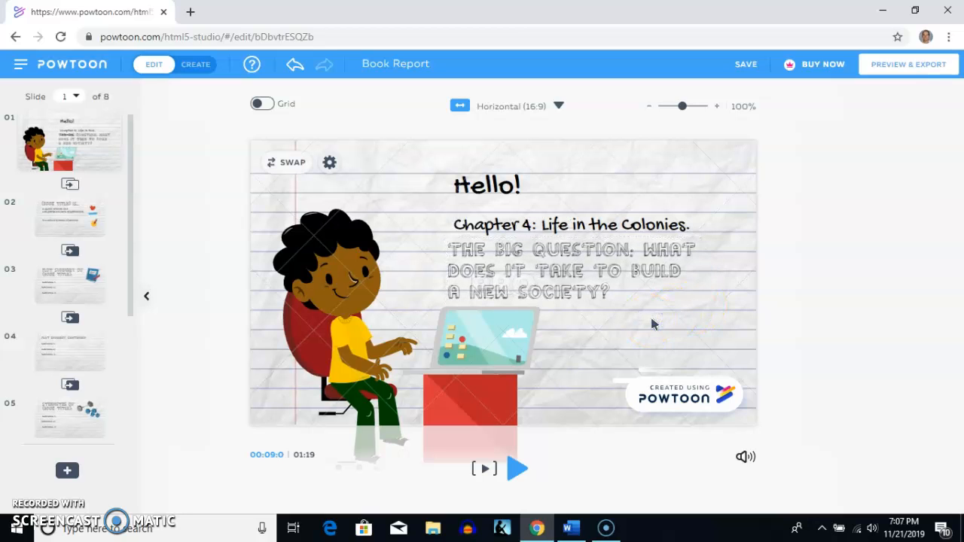
- Make the Big Question text bold through its text settings
{"action": "left_click", "coordinate": [510, 268]}
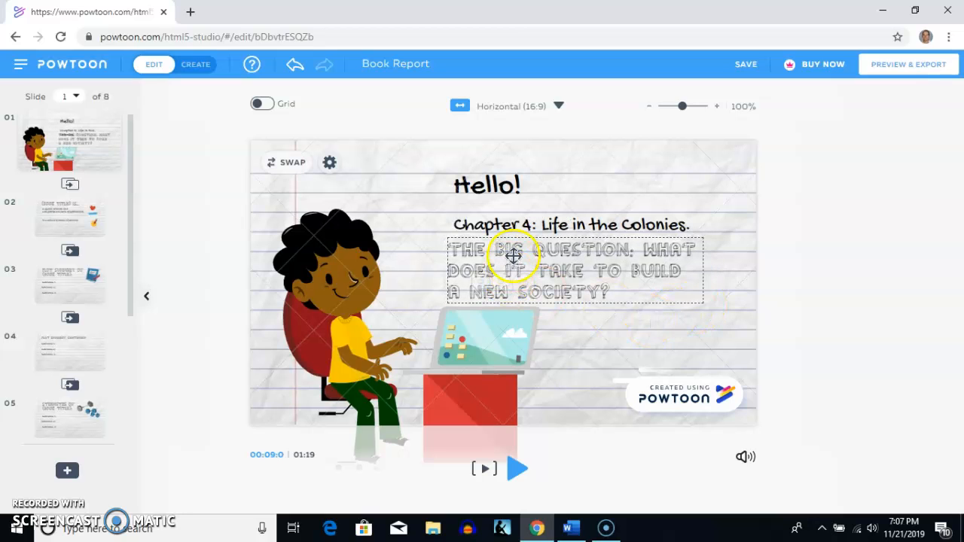
{"action": "right_click", "coordinate": [587, 255]}
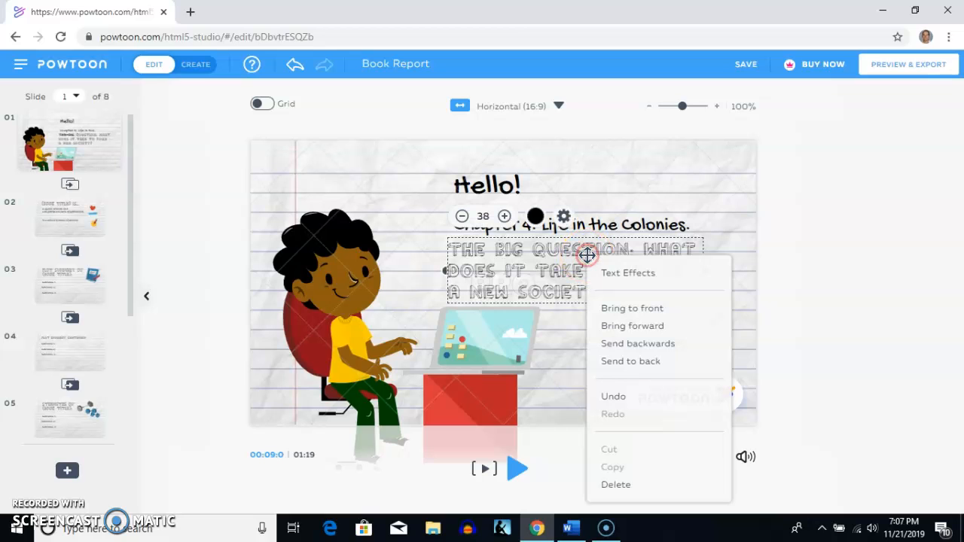
{"action": "left_click", "coordinate": [566, 220]}
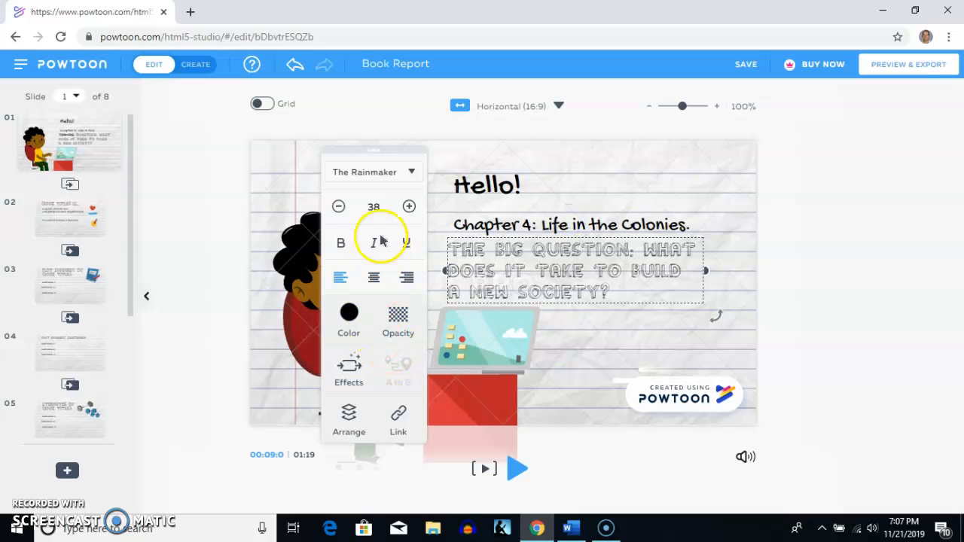
{"action": "left_click", "coordinate": [345, 243]}
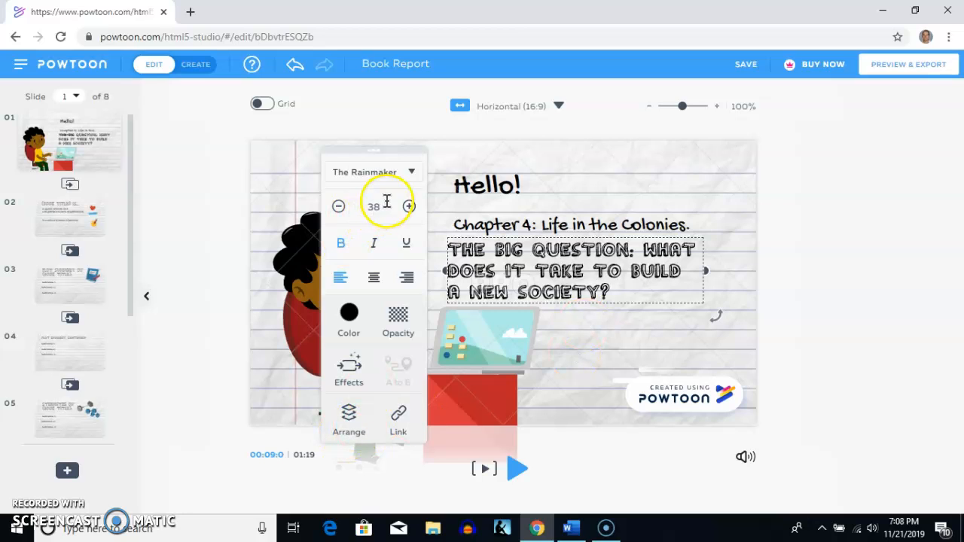
- View the fonts available for the Big Question text, keep the current font and close the text settings
{"action": "left_click", "coordinate": [413, 173]}
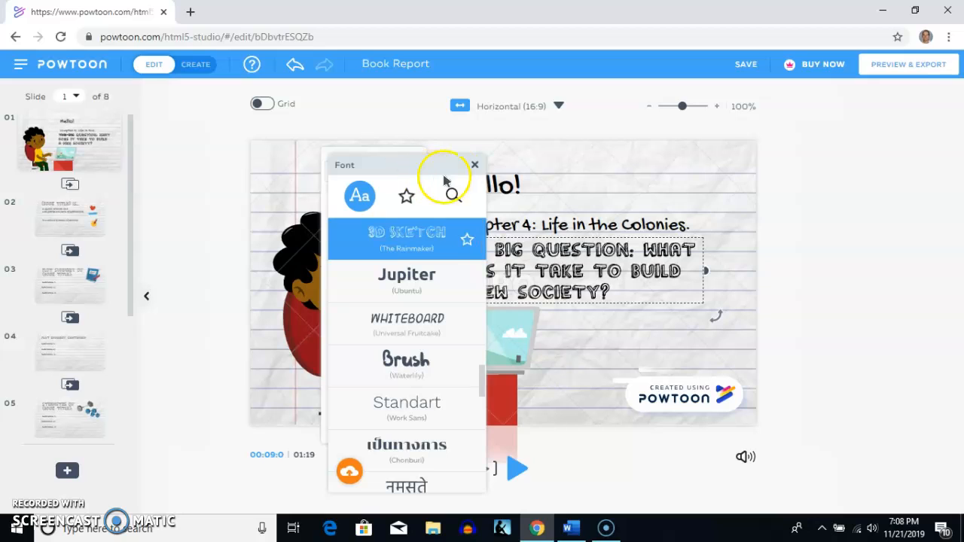
{"action": "left_click", "coordinate": [474, 166]}
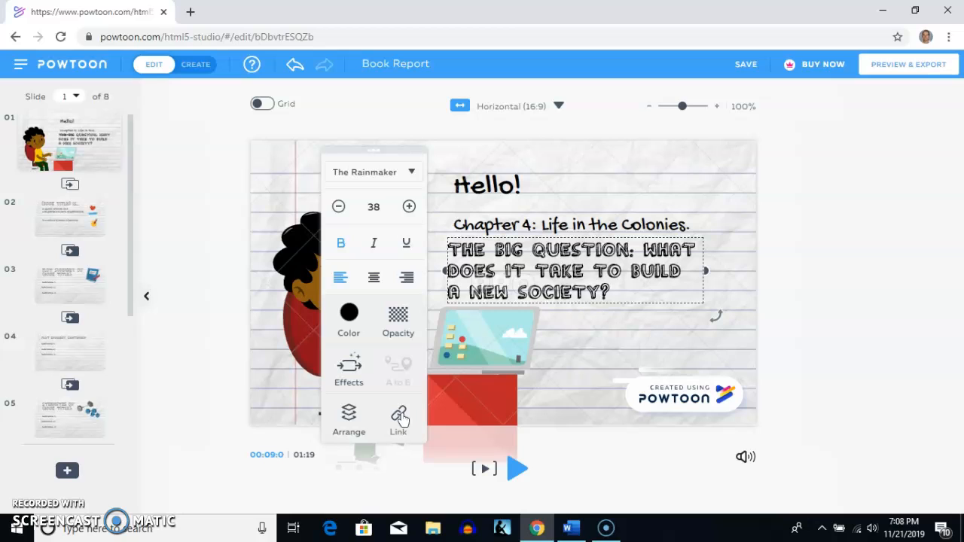
{"action": "left_click", "coordinate": [625, 343]}
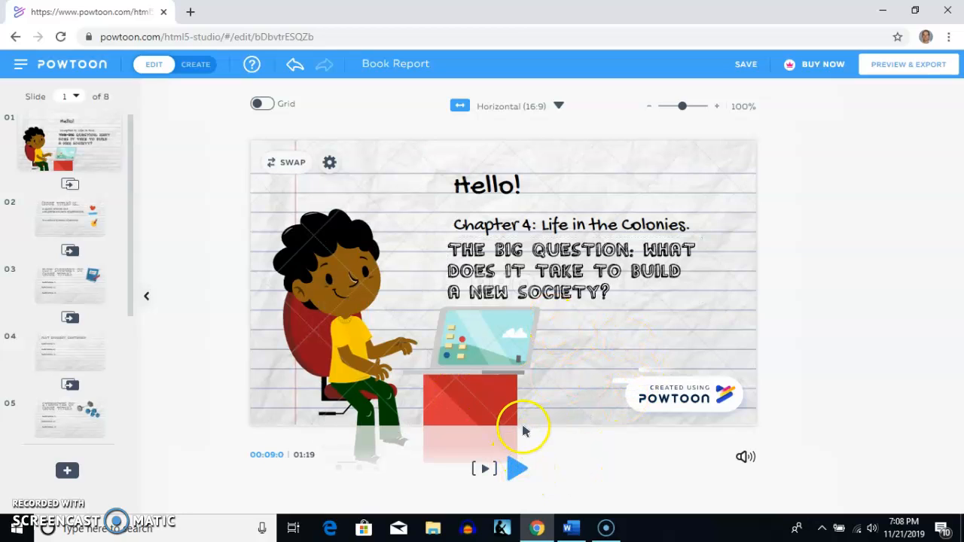
- Play the presentation from slide 1, stop it at slide 2 and go back to slide 1
{"action": "left_click", "coordinate": [512, 470]}
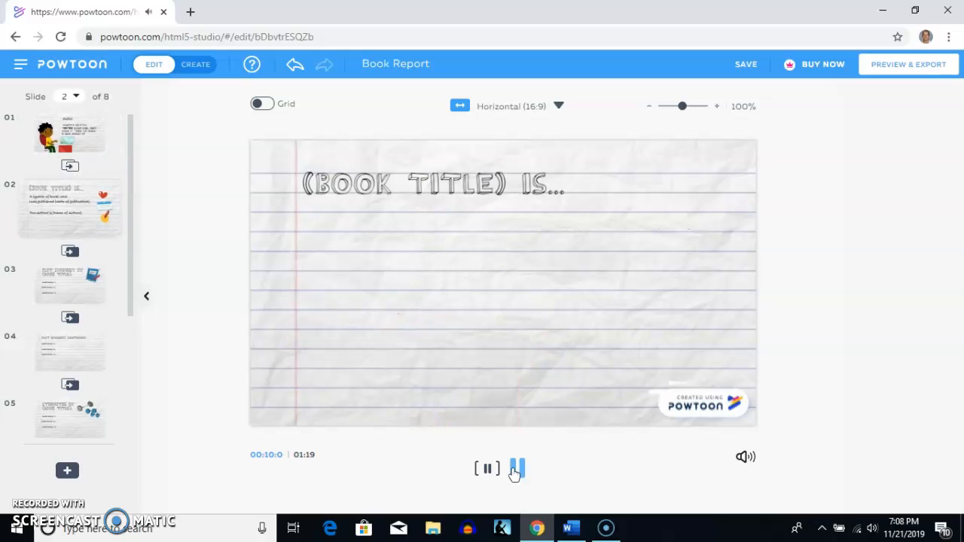
{"action": "left_click", "coordinate": [517, 468]}
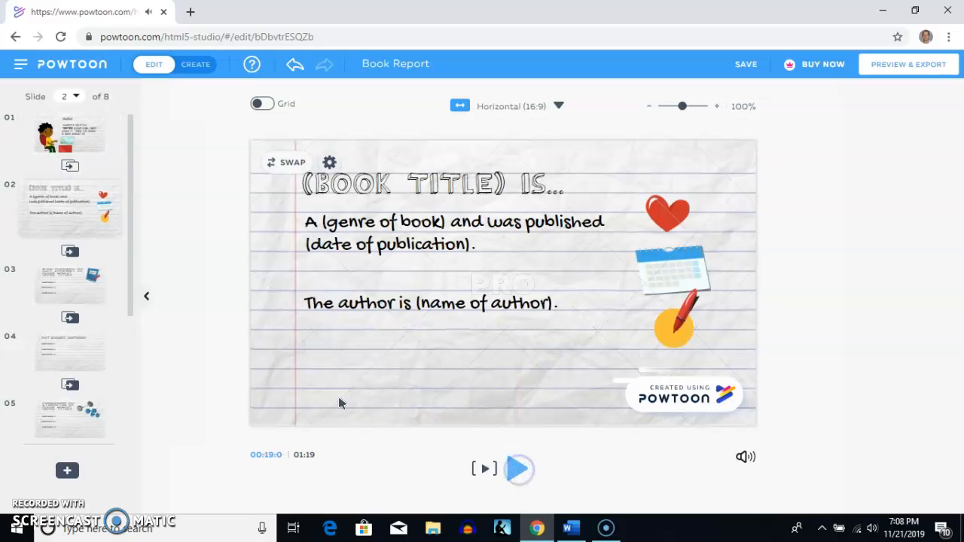
{"action": "left_click", "coordinate": [76, 135]}
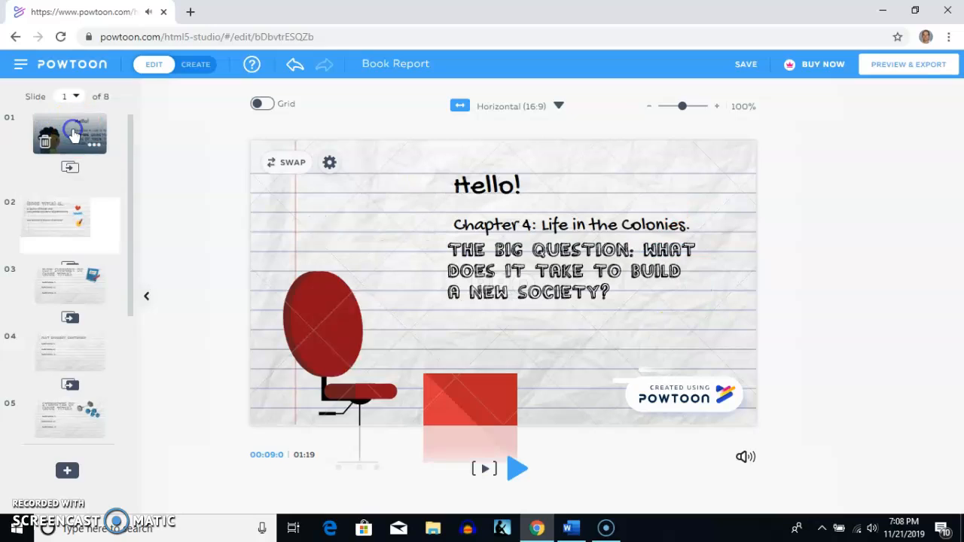
- Edit the "Hello!" heading on slide 1 so that it greets "Year 5 Students" without the exclamation mark
{"action": "left_click", "coordinate": [517, 188]}
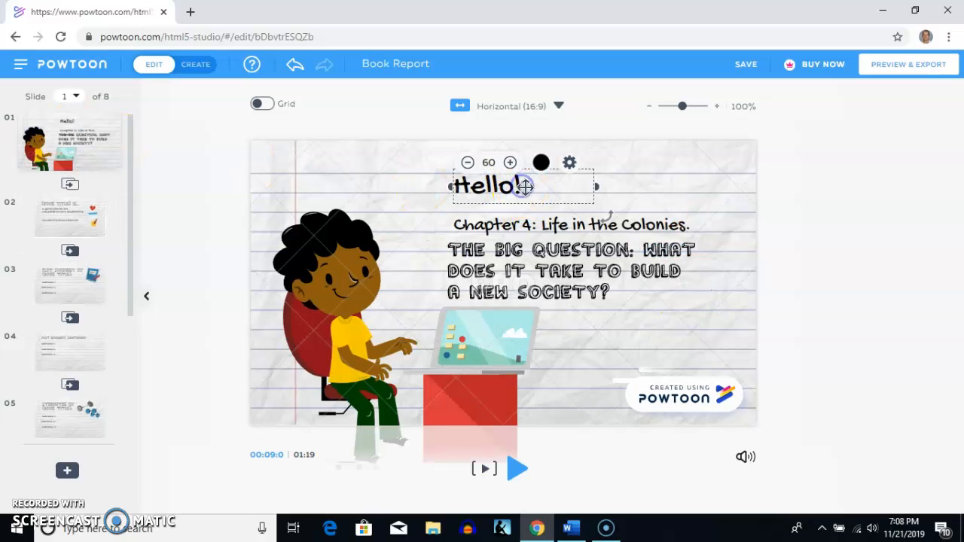
{"action": "double_click", "coordinate": [524, 186]}
{"action": "left_click", "coordinate": [526, 186]}
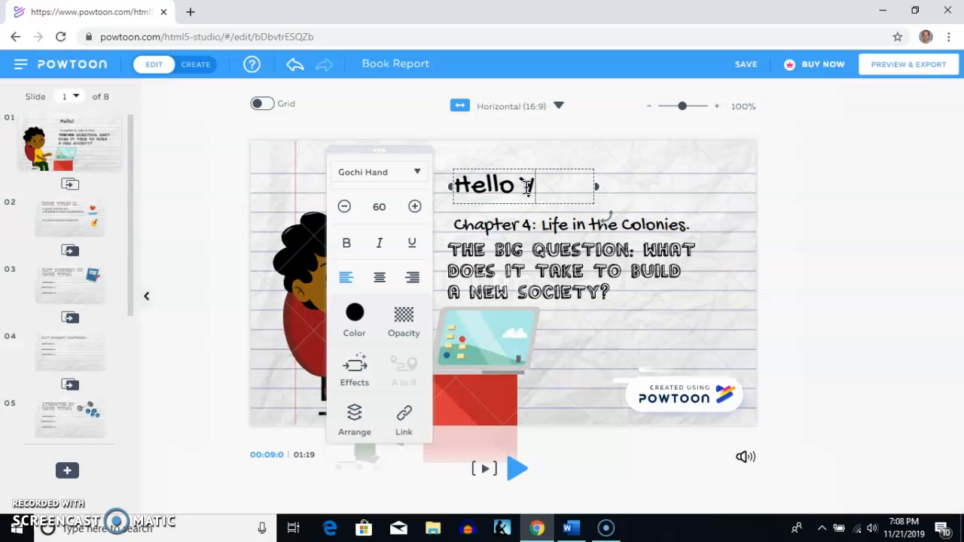
{"action": "type", "text": "Year SStudents"}
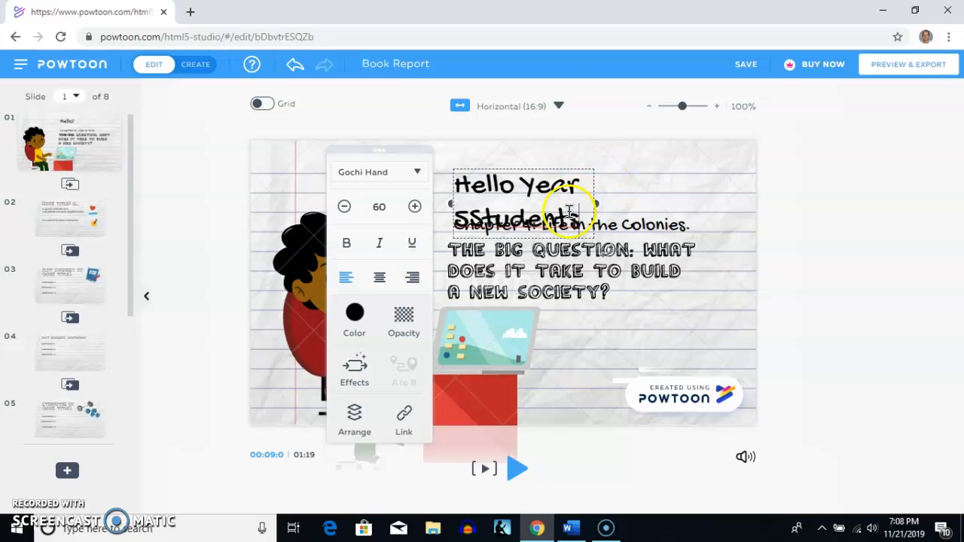
- Move the greeting up above the chapter title and add the space between "5" and "Students"
{"action": "left_click_drag", "start_coordinate": [597, 203], "coordinate": [639, 179]}
{"action": "left_click", "coordinate": [528, 198]}
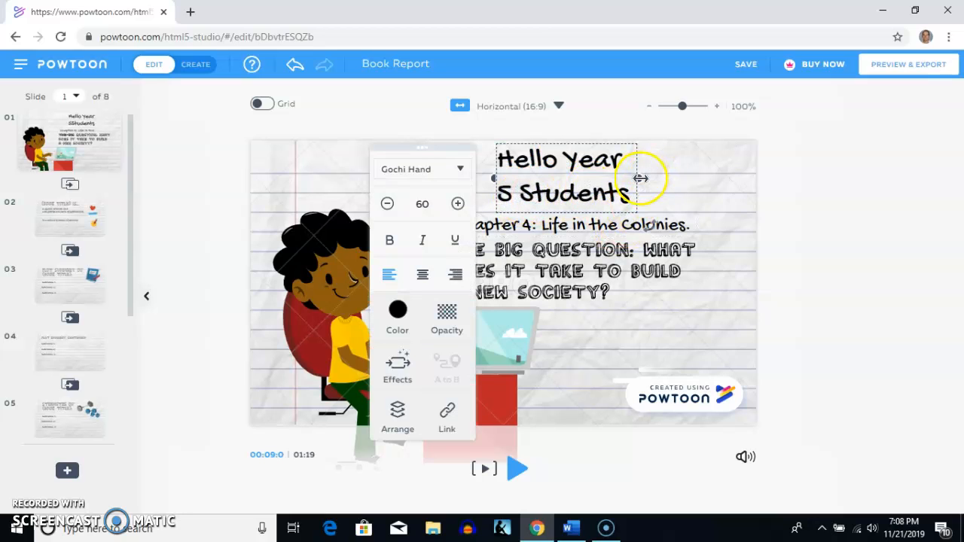
{"action": "left_click", "coordinate": [680, 190]}
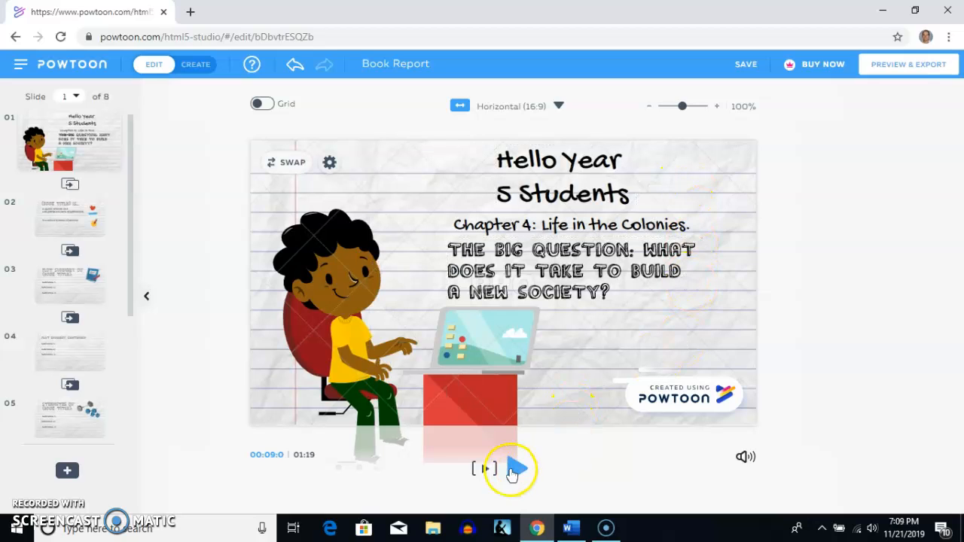
- Play slide 1 to check the updated greeting and stop playback at slide 2
{"action": "left_click", "coordinate": [513, 470]}
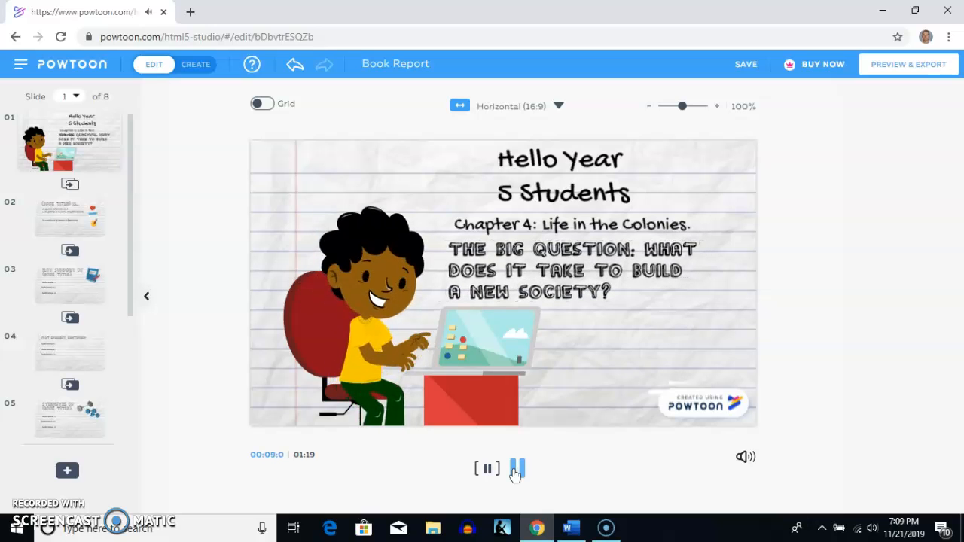
{"action": "left_click", "coordinate": [517, 468]}
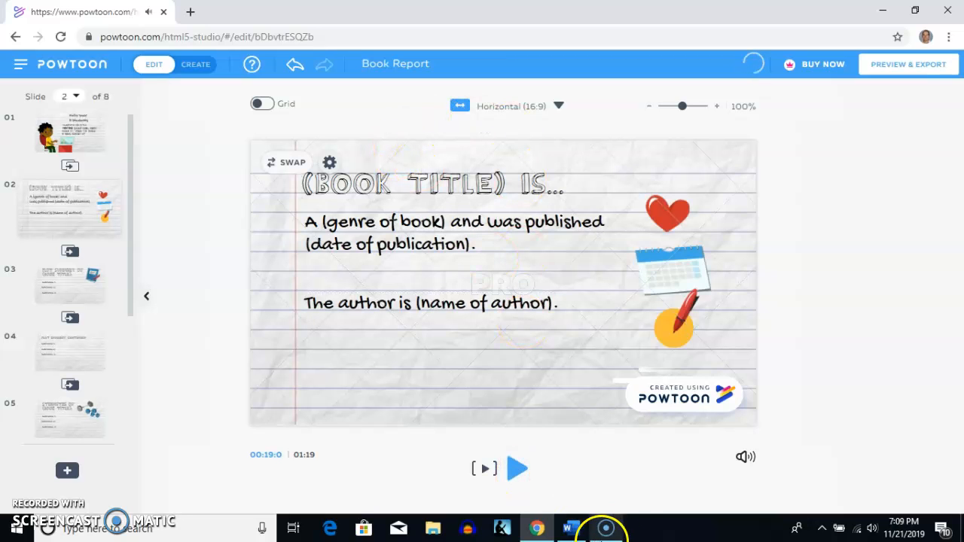
- Switch to Word and copy the paragraph from "Suppose you are moving to a faraway new home" to "What would you leave behind?"
{"action": "left_click", "coordinate": [571, 527]}
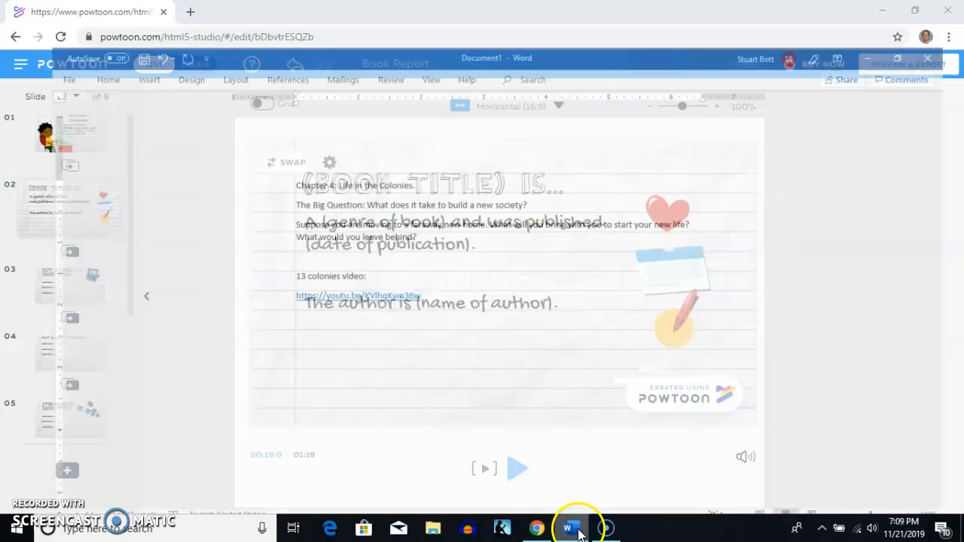
{"action": "left_click_drag", "start_coordinate": [393, 204], "coordinate": [272, 197]}
{"action": "right_click", "coordinate": [270, 196]}
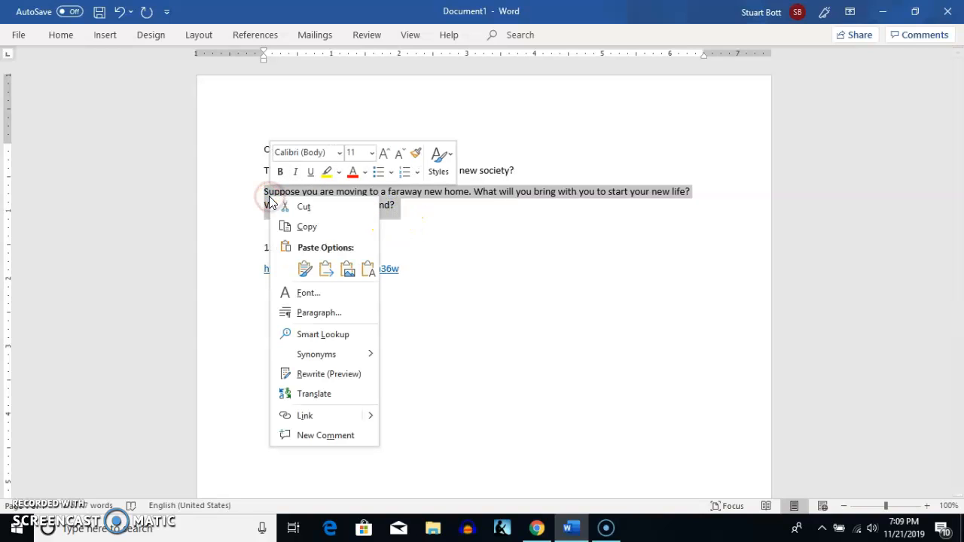
{"action": "left_click", "coordinate": [305, 224]}
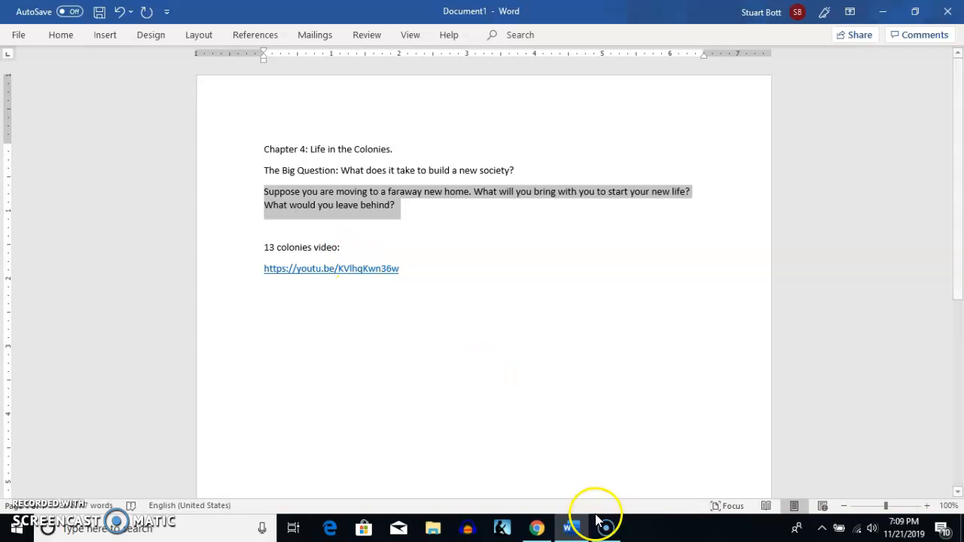
- Switch to Powtoon, replace slide 2's genre and publication text with the copied paragraph, and widen its text box on both sides
{"action": "left_click", "coordinate": [534, 527]}
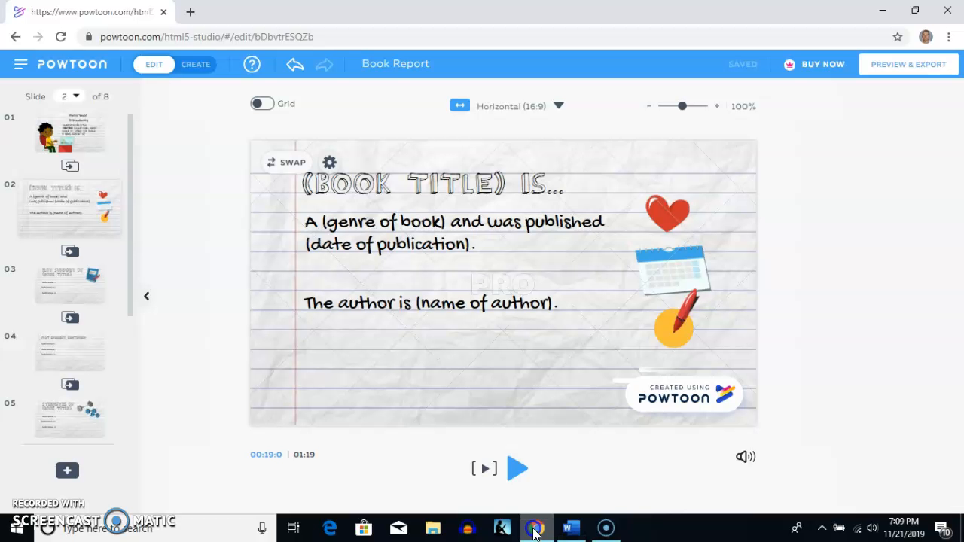
{"action": "right_click", "coordinate": [327, 220]}
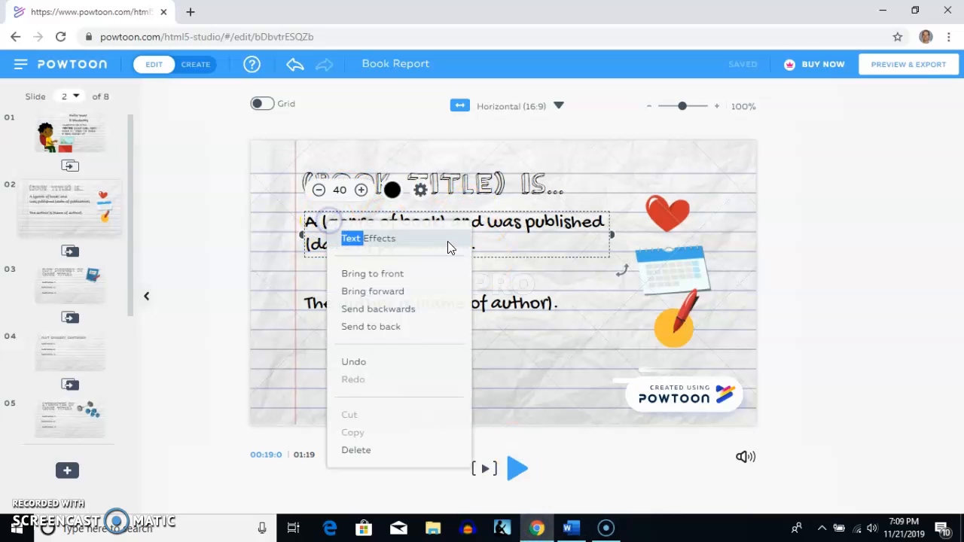
{"action": "left_click", "coordinate": [517, 243]}
{"action": "double_click", "coordinate": [477, 241]}
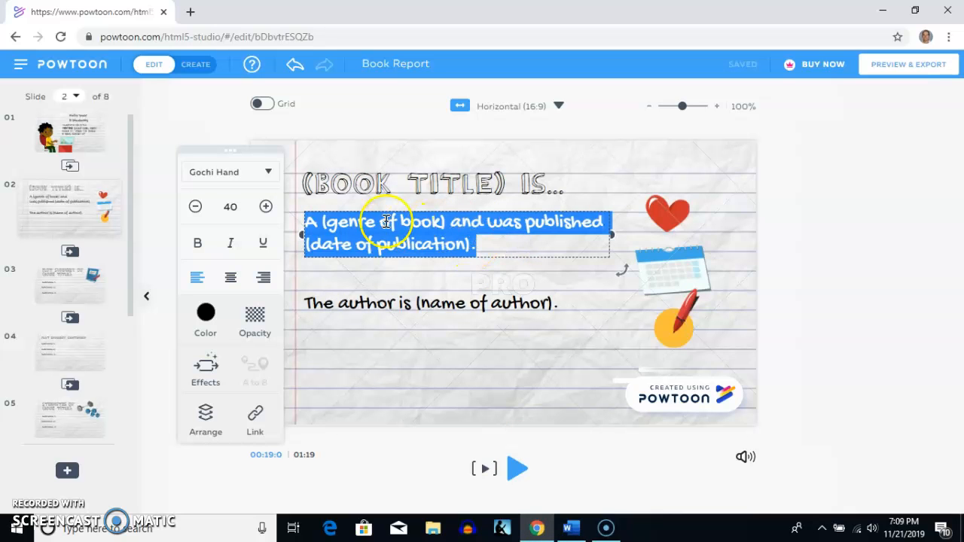
{"action": "right_click", "coordinate": [327, 226]}
{"action": "left_click", "coordinate": [361, 296]}
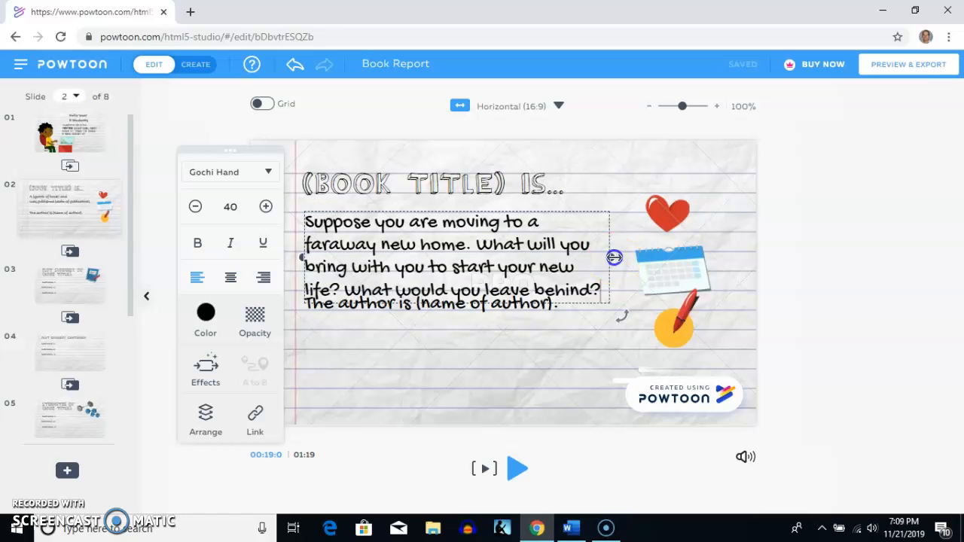
{"action": "left_click_drag", "start_coordinate": [629, 259], "coordinate": [649, 260]}
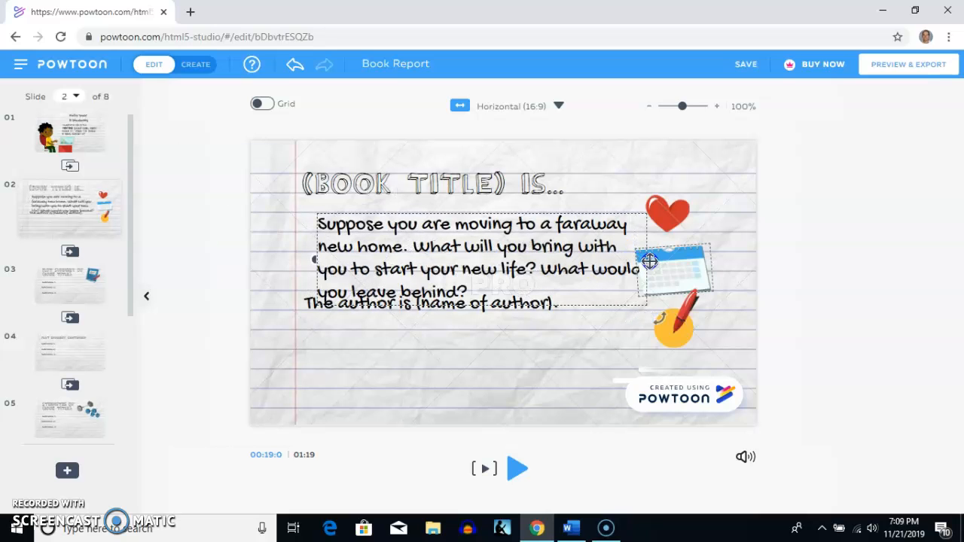
{"action": "left_click_drag", "start_coordinate": [317, 259], "coordinate": [270, 261]}
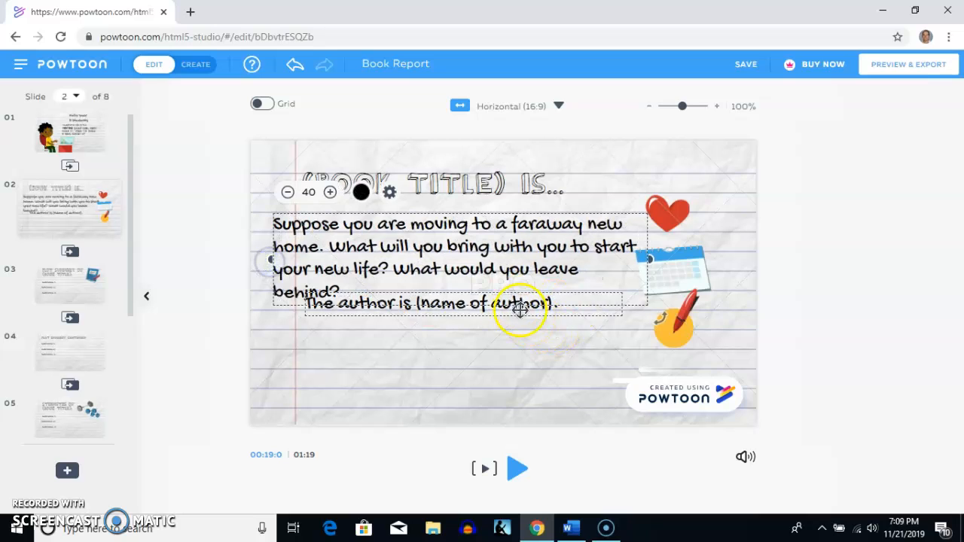
- Move the "The author is (name of author)." line down clear of the paragraph and try to cut it
{"action": "left_click_drag", "start_coordinate": [510, 304], "coordinate": [496, 357]}
{"action": "right_click", "coordinate": [495, 359]}
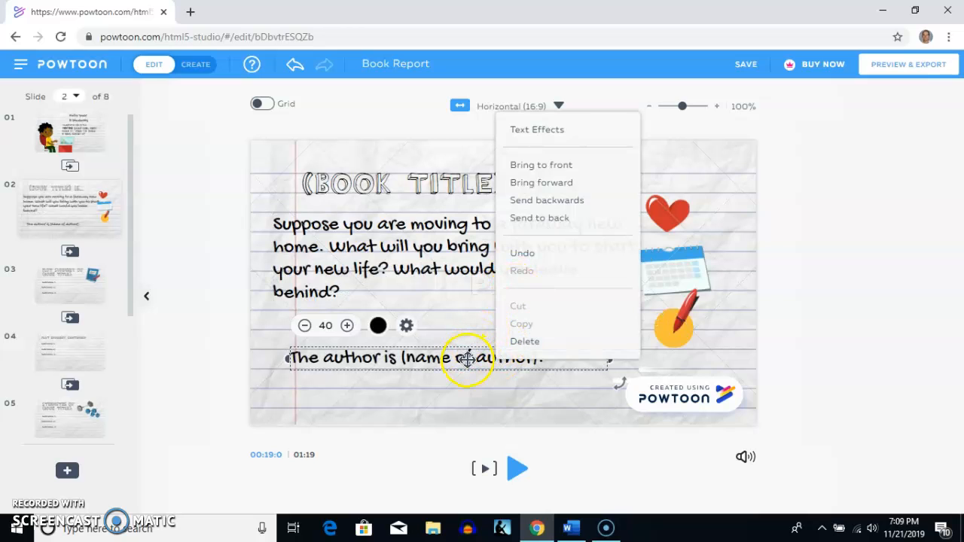
{"action": "left_click", "coordinate": [467, 358]}
{"action": "double_click", "coordinate": [468, 360]}
{"action": "left_click", "coordinate": [361, 359]}
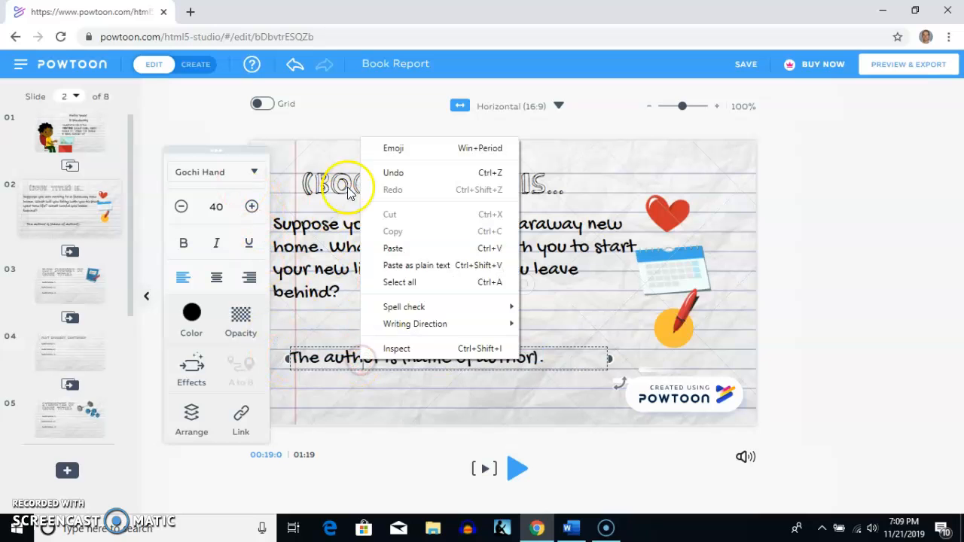
{"action": "left_click", "coordinate": [566, 329]}
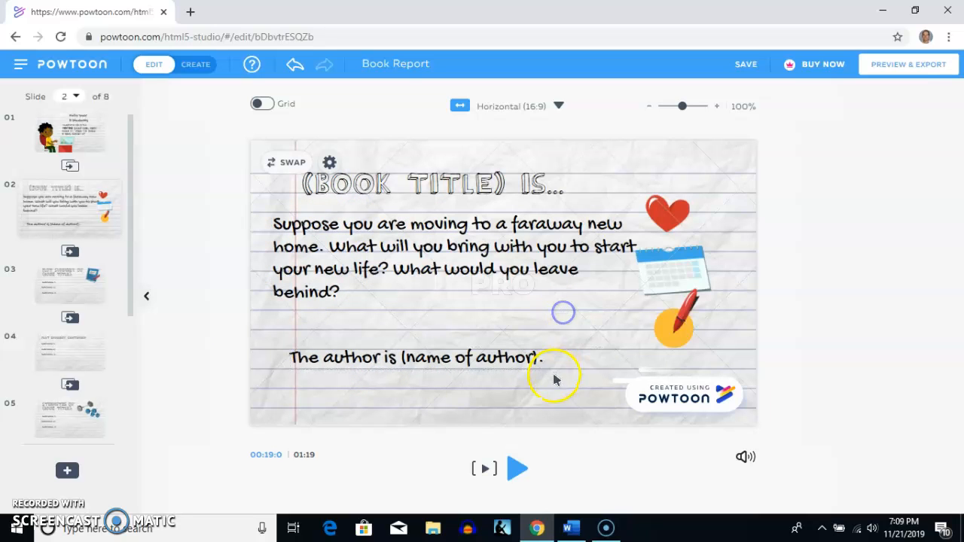
{"action": "left_click", "coordinate": [546, 357]}
{"action": "right_click", "coordinate": [546, 357]}
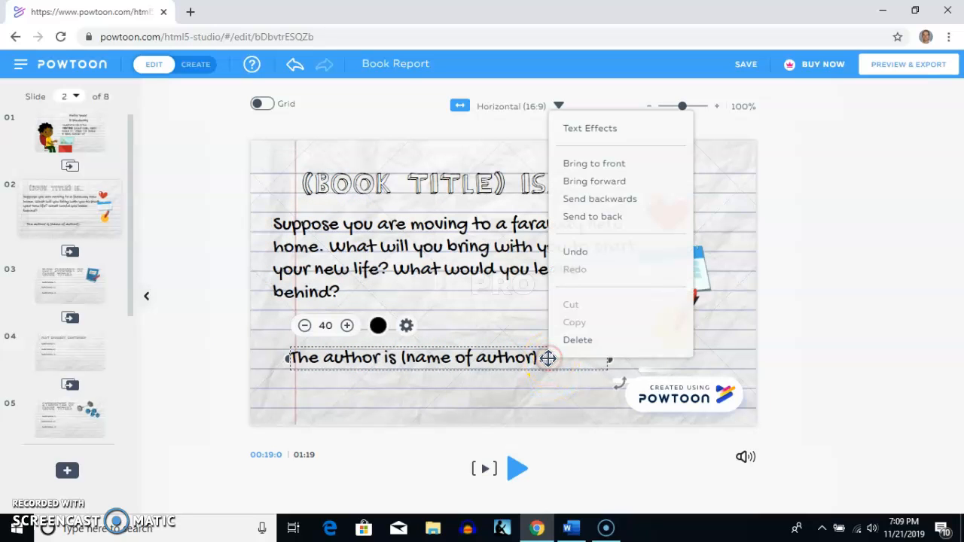
{"action": "left_click", "coordinate": [574, 305]}
- Delete the "The author is (name of author)." text box from slide 2
{"action": "left_click_drag", "start_coordinate": [541, 359], "coordinate": [532, 350]}
{"action": "right_click", "coordinate": [531, 351]}
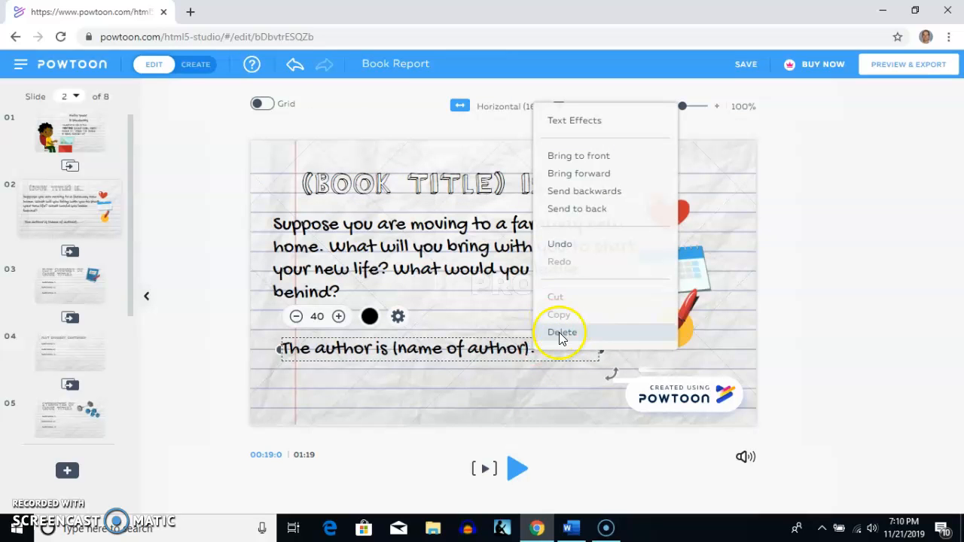
{"action": "left_click", "coordinate": [506, 385]}
{"action": "left_click", "coordinate": [506, 350]}
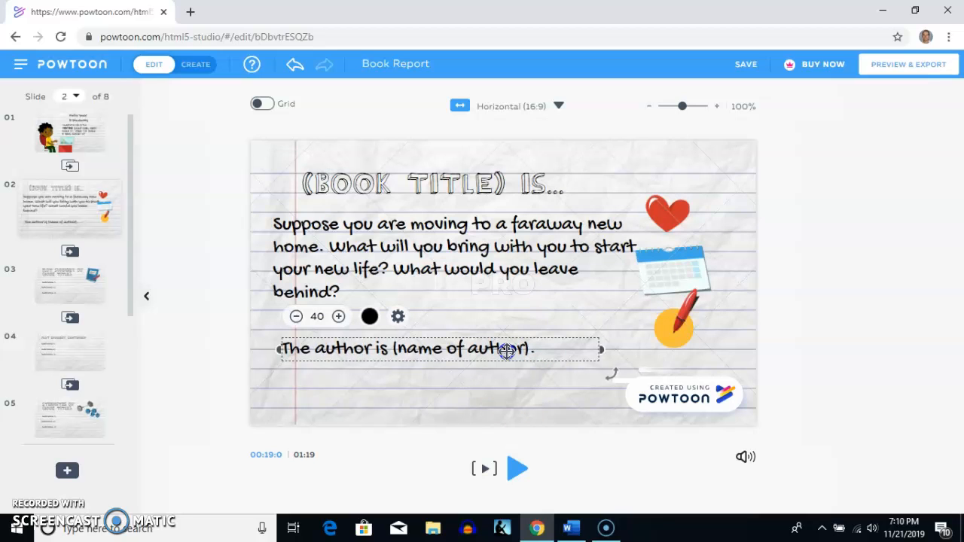
{"action": "right_click", "coordinate": [506, 350]}
{"action": "left_click", "coordinate": [529, 333]}
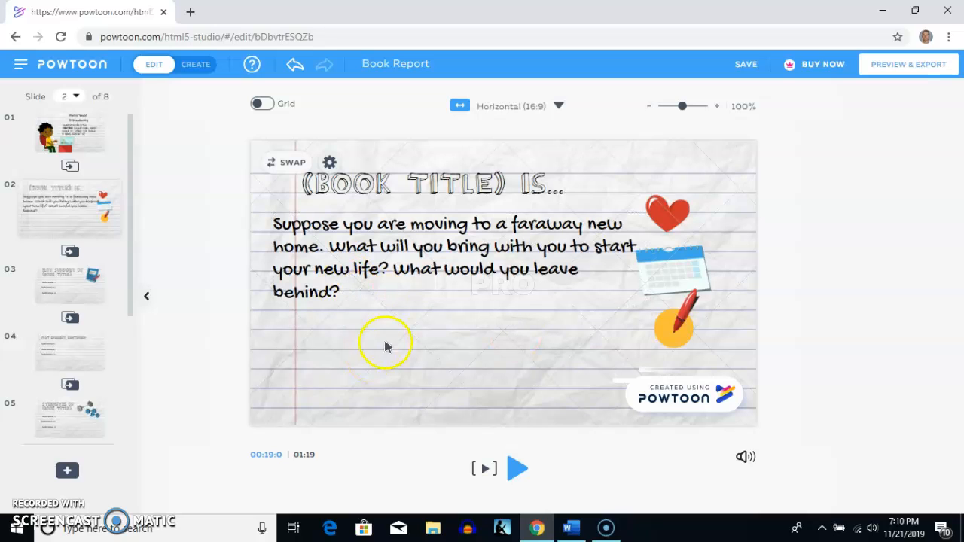
- Narrow the "Suppose you are moving" paragraph's text box and position it under the title, clear of the heart and calendar icons
{"action": "mouse_move", "coordinate": [456, 304]}
{"action": "left_mouse_down"}
{"action": "mouse_move", "coordinate": [450, 316]}
{"action": "mouse_move", "coordinate": [443, 309]}
{"action": "left_mouse_up"}
{"action": "left_click_drag", "start_coordinate": [633, 267], "coordinate": [594, 258]}
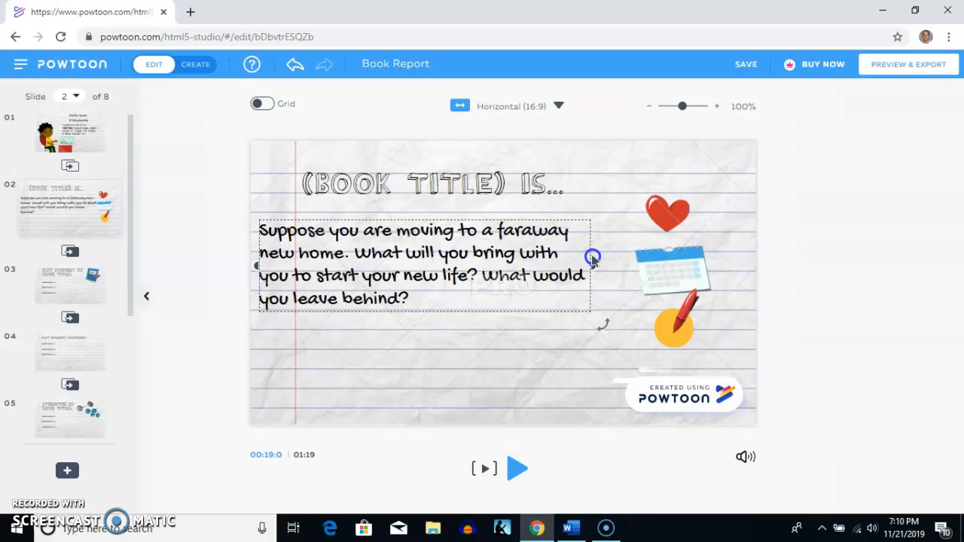
{"action": "left_click_drag", "start_coordinate": [439, 299], "coordinate": [466, 290]}
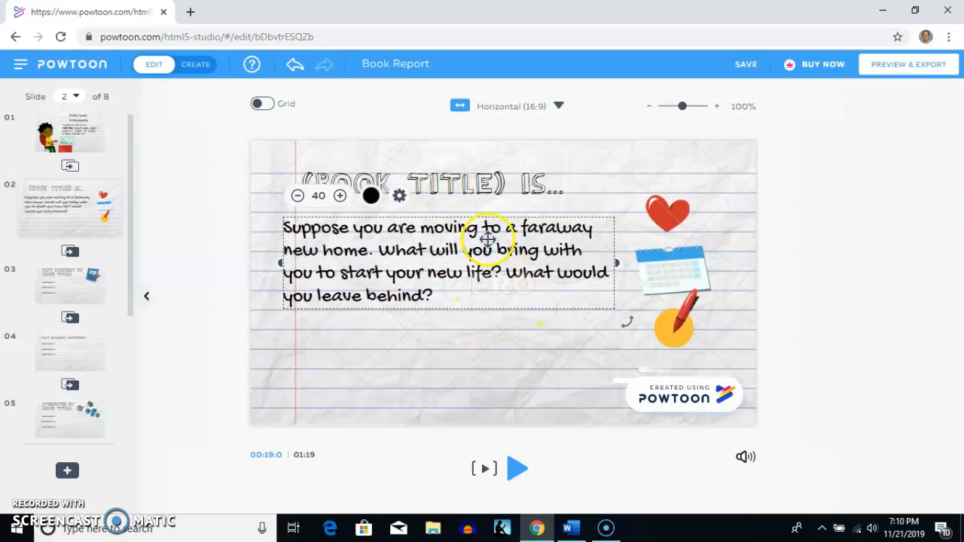
{"action": "right_click", "coordinate": [459, 182]}
{"action": "left_click", "coordinate": [459, 182]}
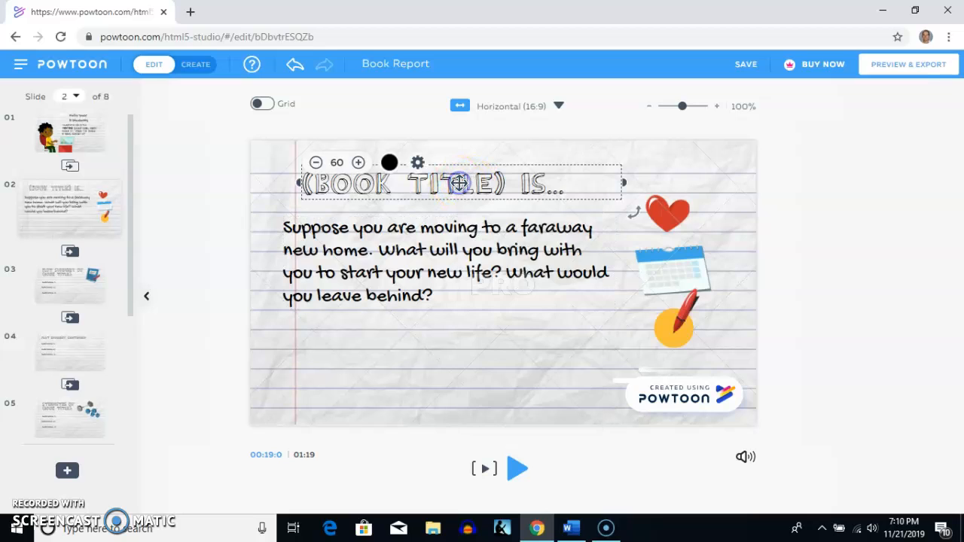
{"action": "double_click", "coordinate": [458, 182]}
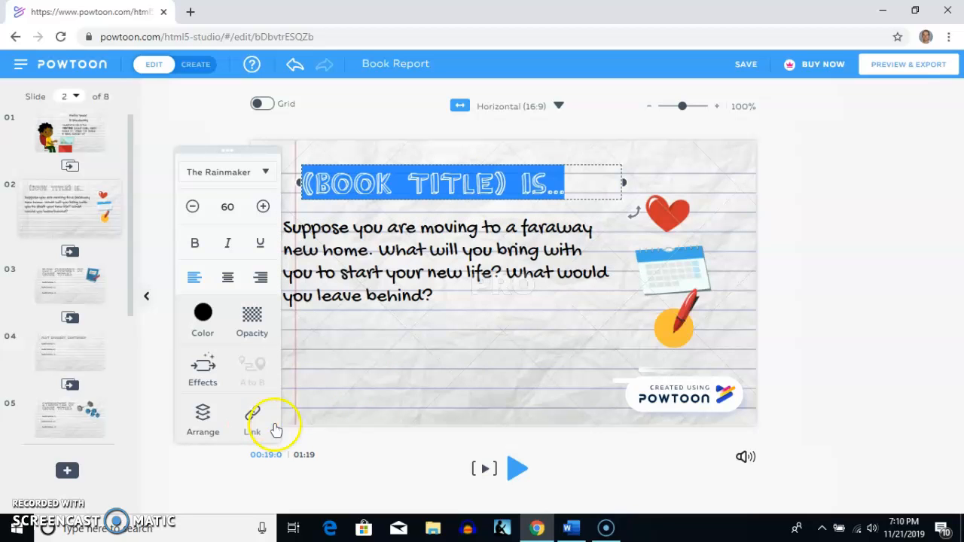
{"action": "left_click", "coordinate": [571, 528]}
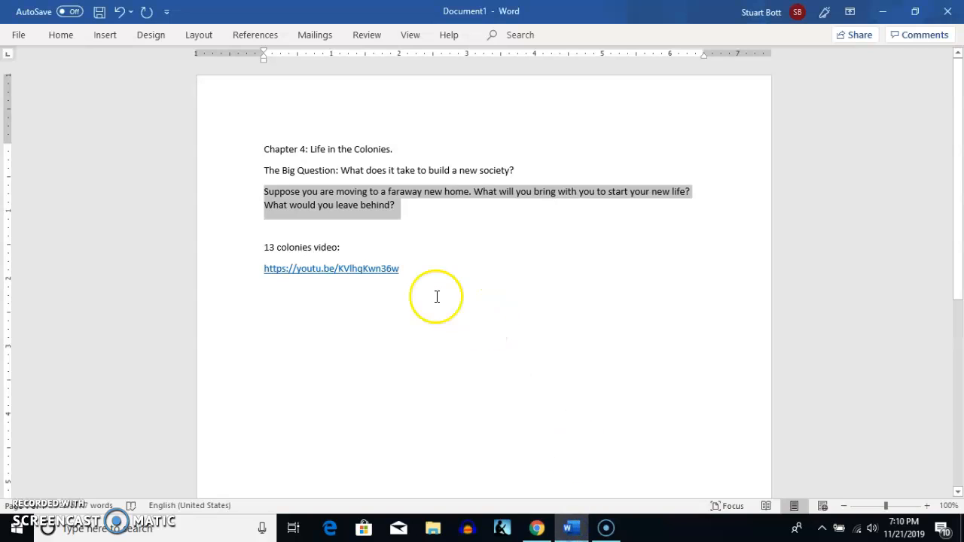
{"action": "left_click_drag", "start_coordinate": [399, 268], "coordinate": [331, 271]}
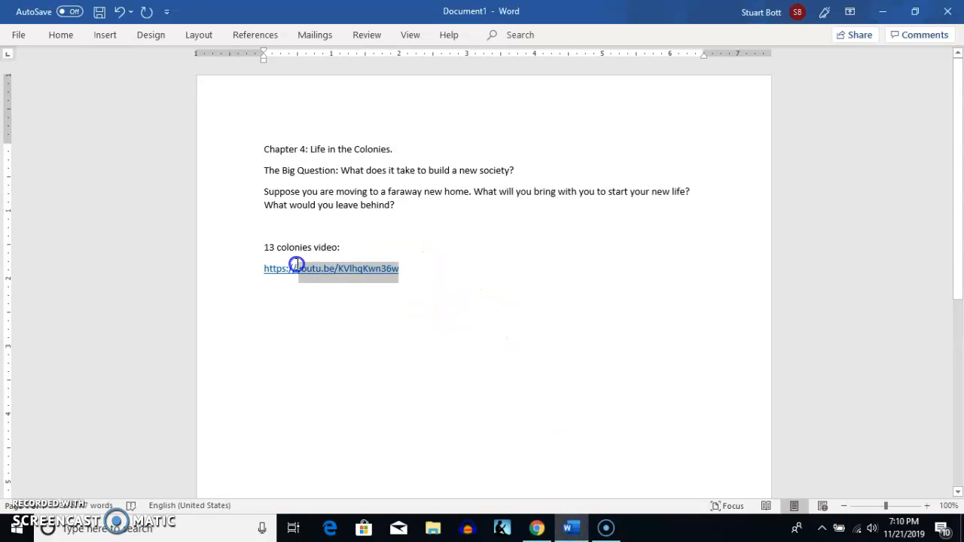
{"action": "left_click_drag", "start_coordinate": [266, 268], "coordinate": [268, 270]}
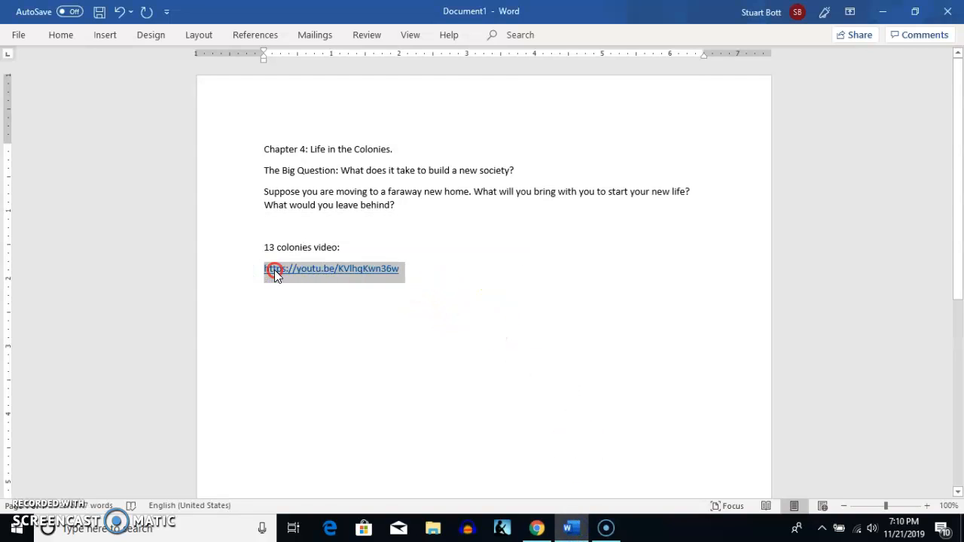
{"action": "right_click", "coordinate": [272, 271]}
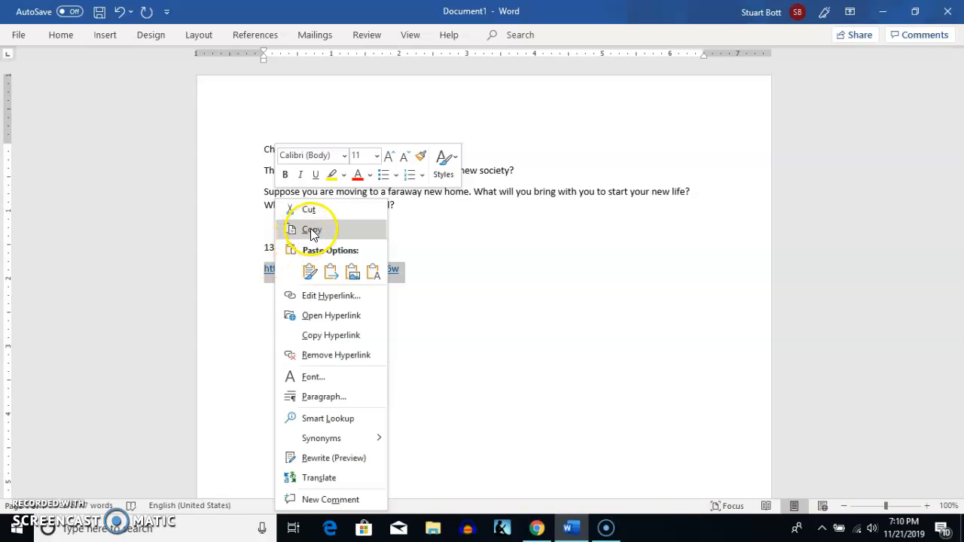
{"action": "left_click", "coordinate": [310, 229]}
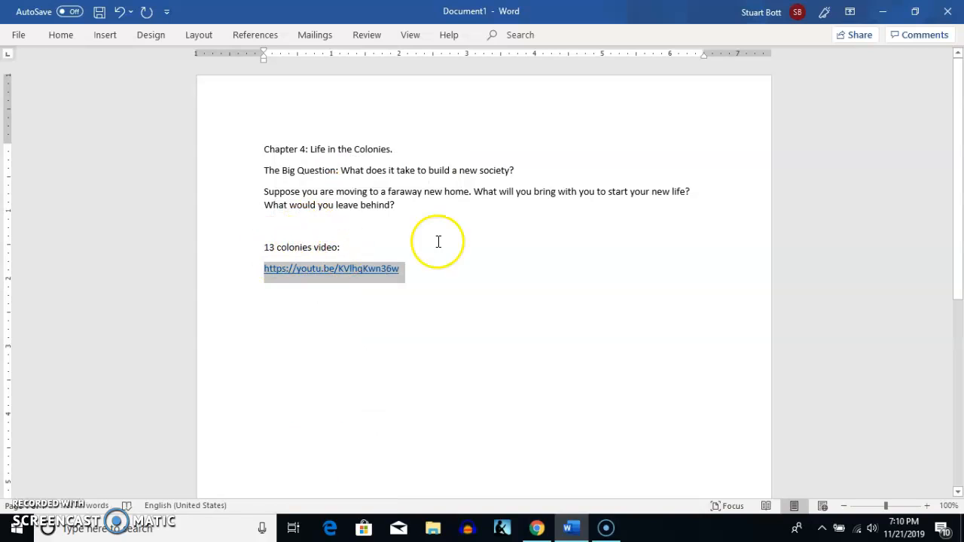
- Return to Powtoon and apply the copied video address as a link on slide 2's "(Book title) is..." heading
{"action": "left_click", "coordinate": [882, 11]}
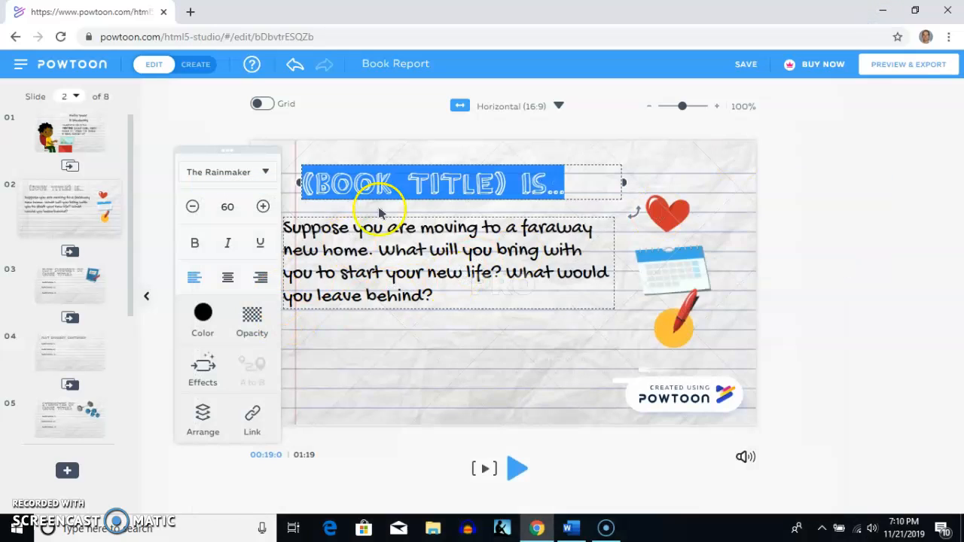
{"action": "right_click", "coordinate": [319, 189]}
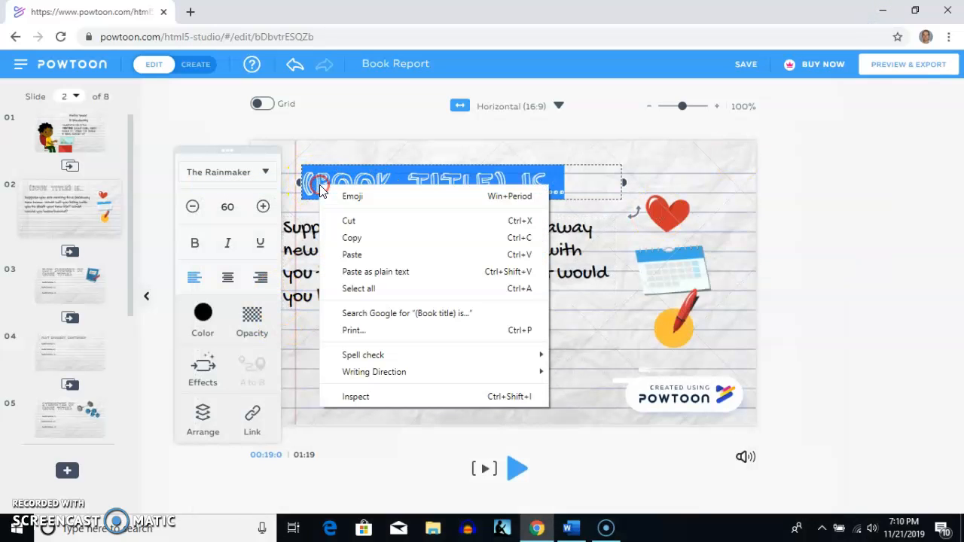
{"action": "left_click", "coordinate": [253, 415]}
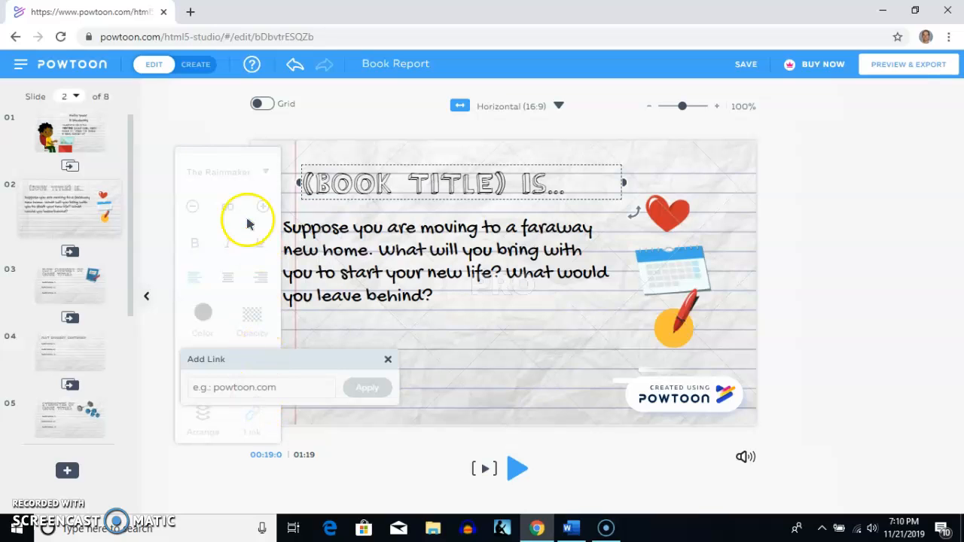
{"action": "right_click", "coordinate": [294, 390]}
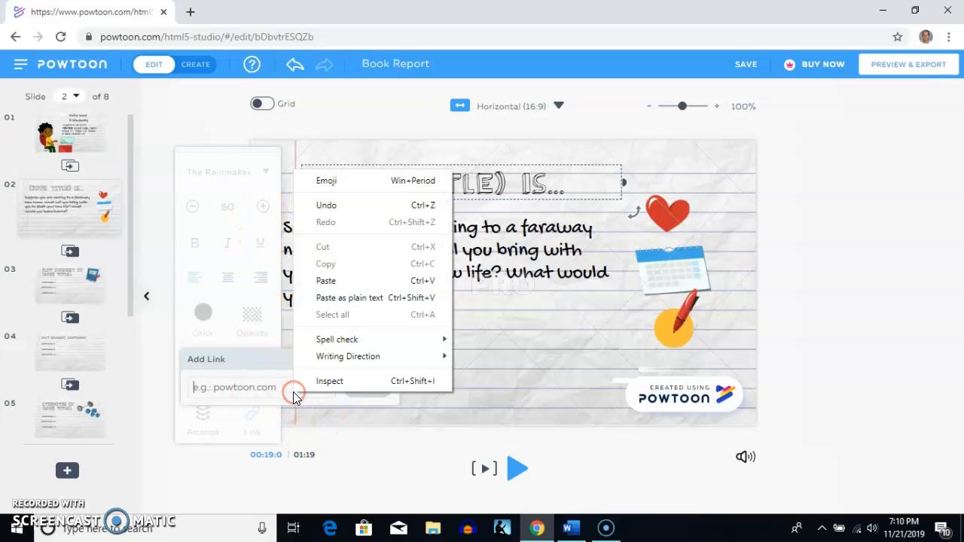
{"action": "left_click", "coordinate": [327, 284]}
{"action": "left_click", "coordinate": [368, 389]}
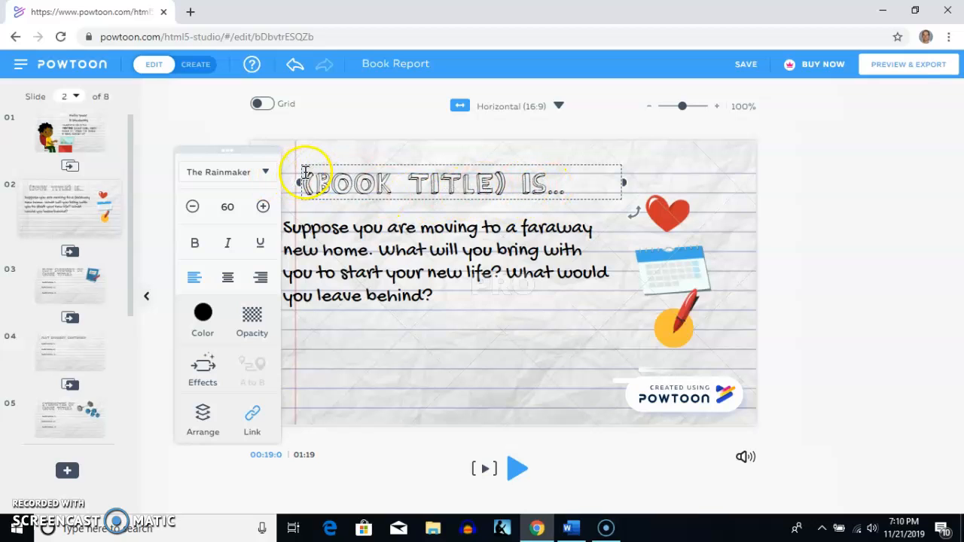
- Replace the linked heading's wording on slide 2 with "Click link here..."
{"action": "right_click", "coordinate": [397, 184]}
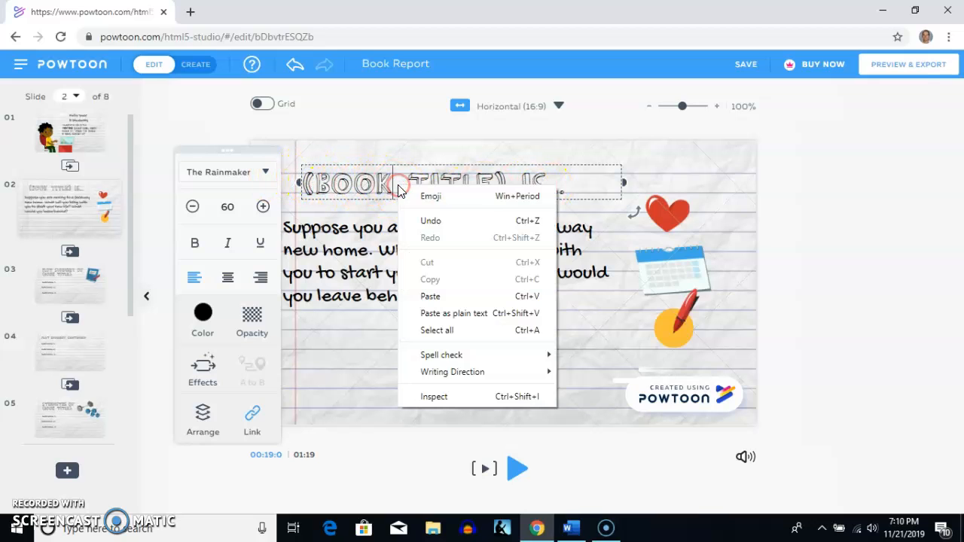
{"action": "double_click", "coordinate": [488, 181]}
{"action": "left_click", "coordinate": [548, 185]}
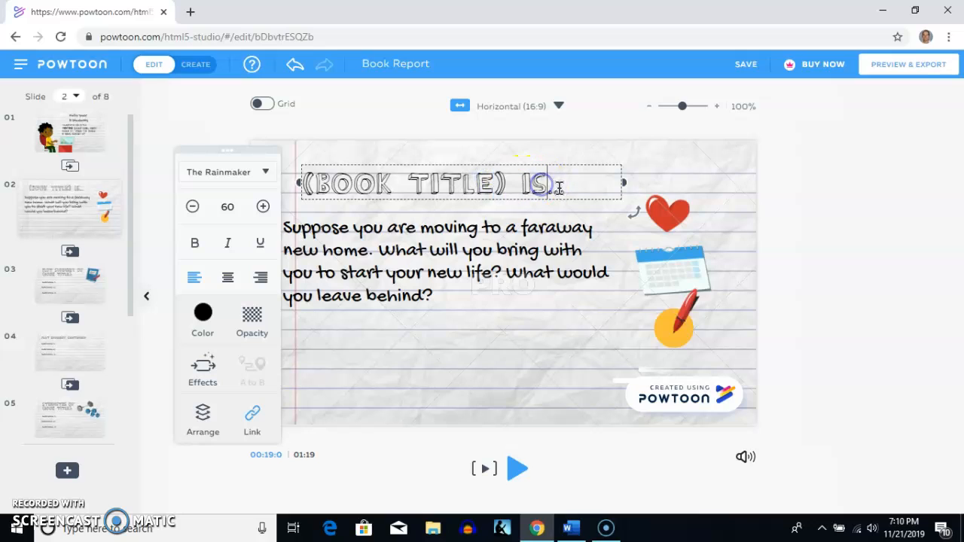
{"action": "left_click_drag", "start_coordinate": [545, 186], "coordinate": [338, 180]}
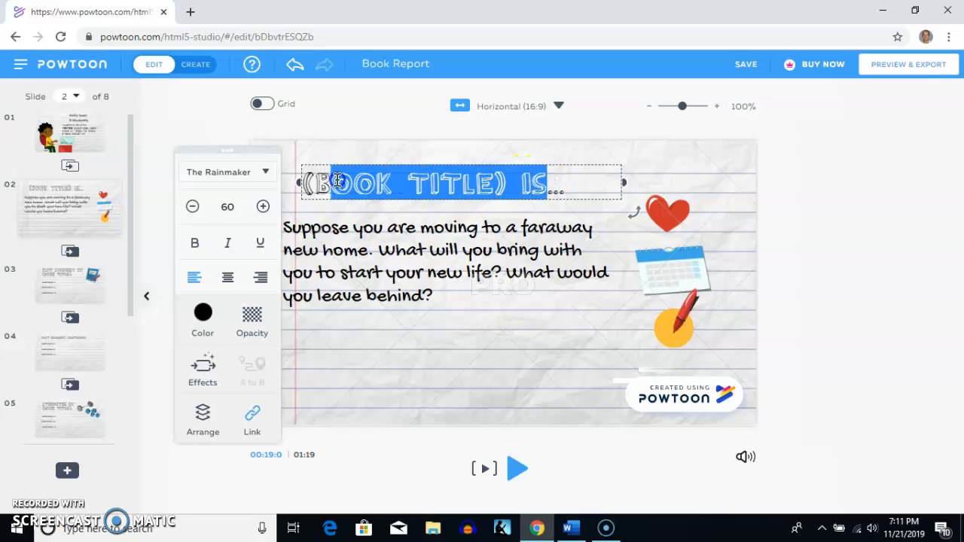
{"action": "key", "text": "BackSpace"}
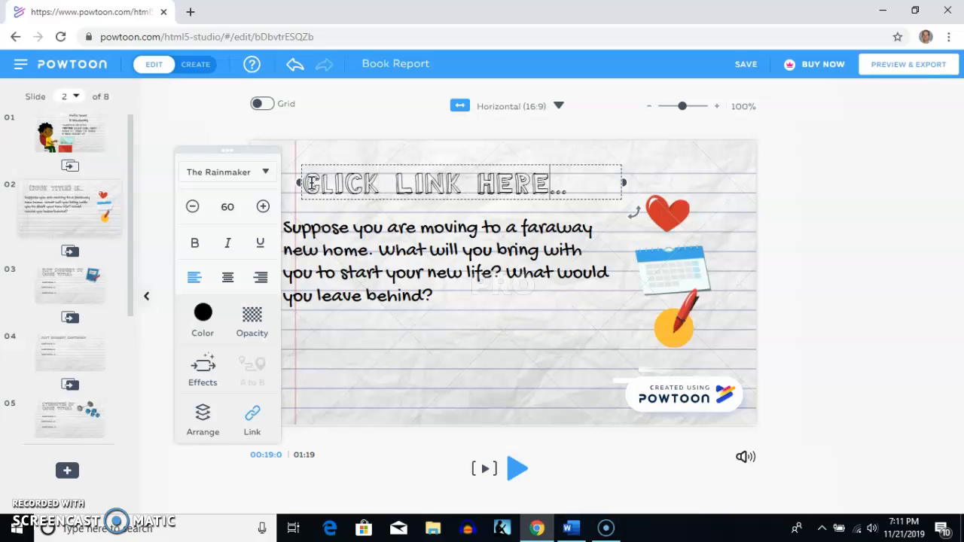
{"action": "left_click", "coordinate": [418, 381]}
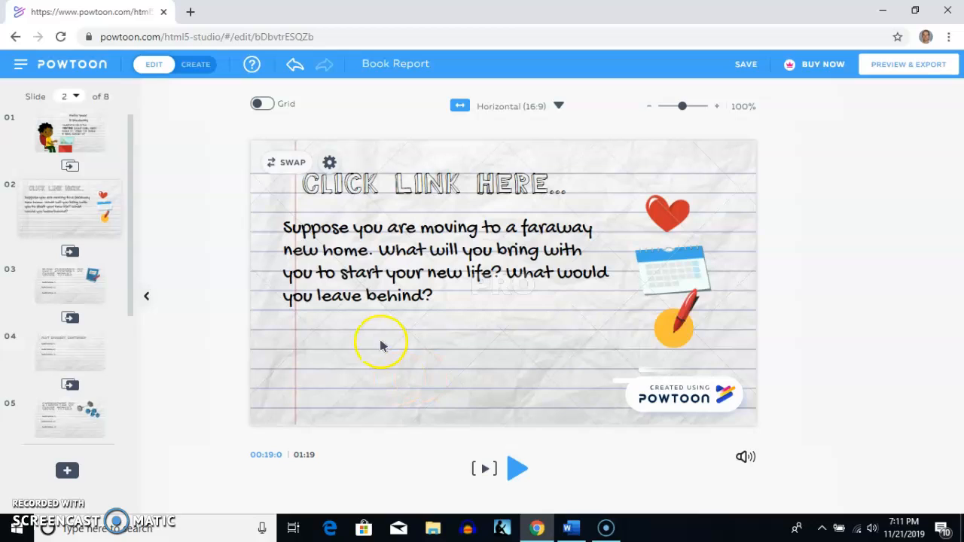
- Save the presentation, switch the editor to Create mode, and save again
{"action": "left_click", "coordinate": [745, 66]}
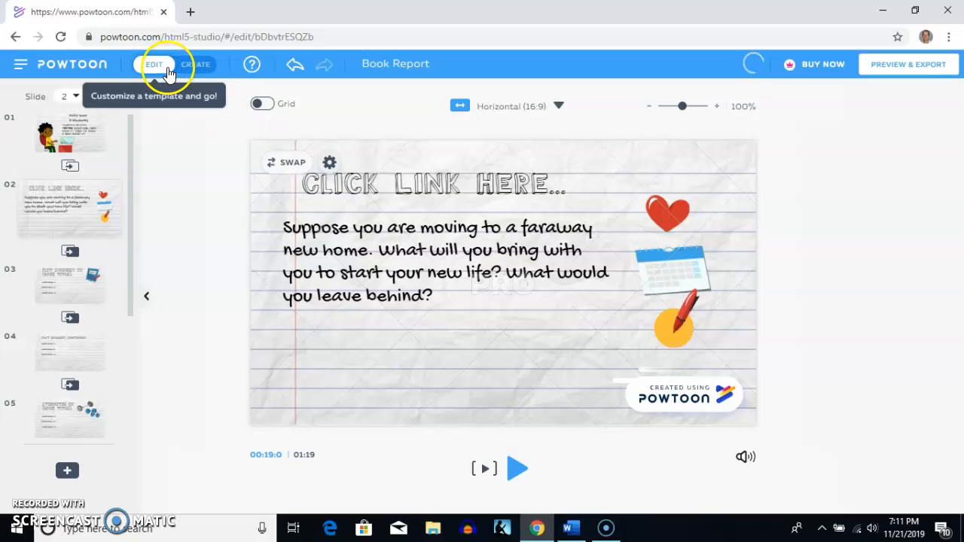
{"action": "left_click", "coordinate": [193, 64]}
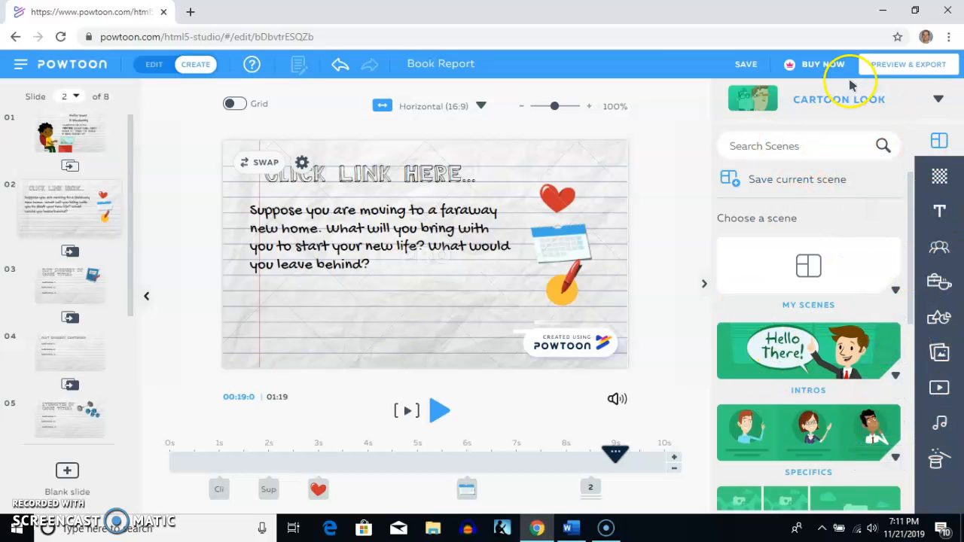
{"action": "left_click", "coordinate": [752, 65]}
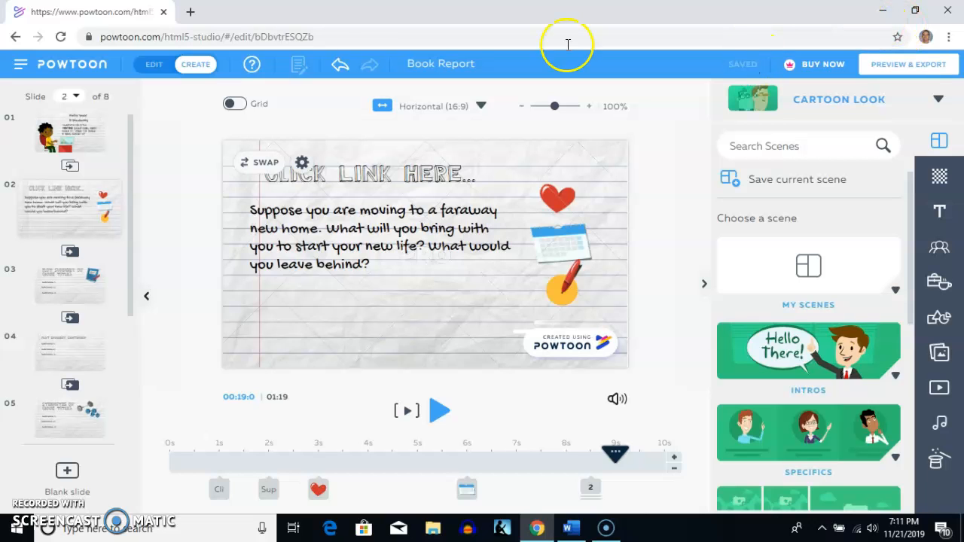
- Open the My Powtoons library and try to export the Book Report presentation
{"action": "left_click", "coordinate": [20, 64]}
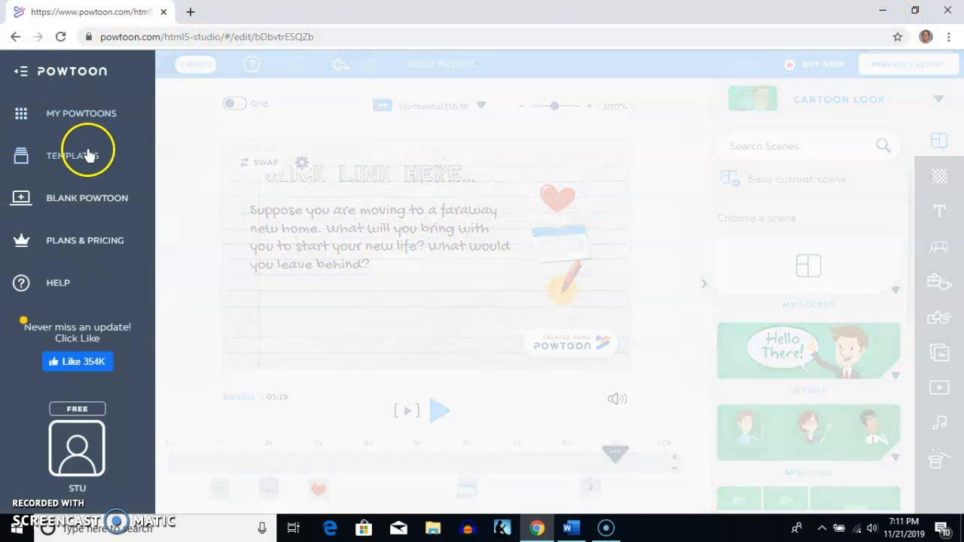
{"action": "left_click", "coordinate": [80, 113]}
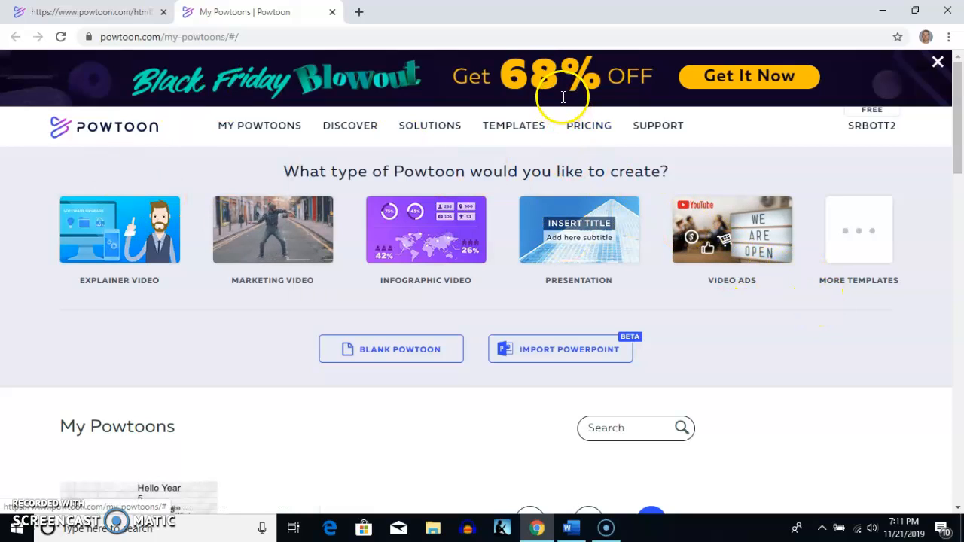
{"action": "scroll", "coordinate": [846, 292], "scroll_direction": "down", "scroll_amount": 2}
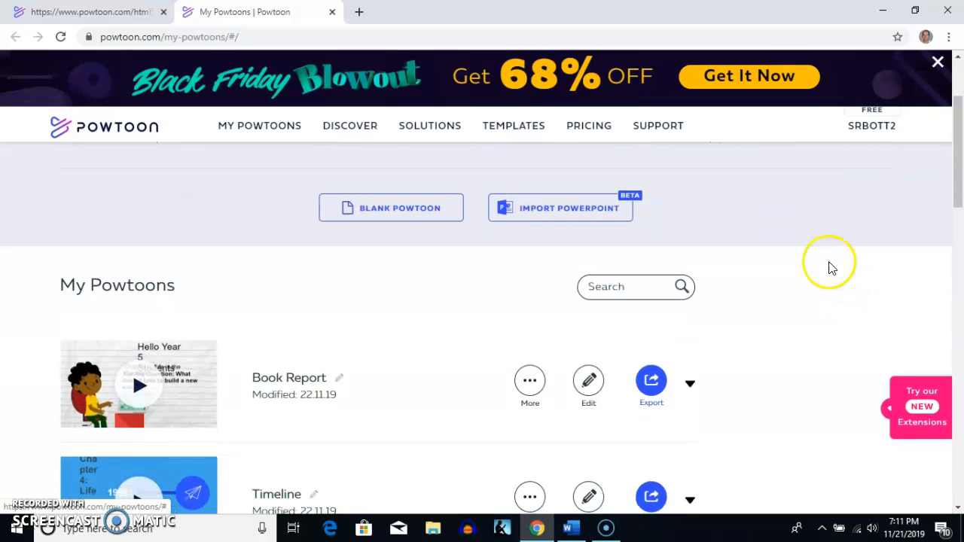
{"action": "scroll", "coordinate": [831, 268], "scroll_direction": "down", "scroll_amount": 2}
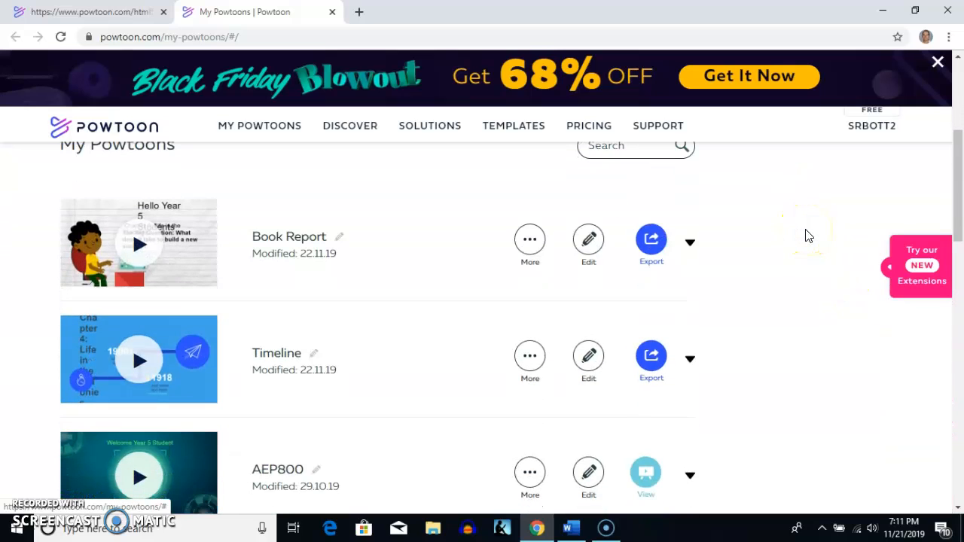
{"action": "left_click", "coordinate": [645, 244]}
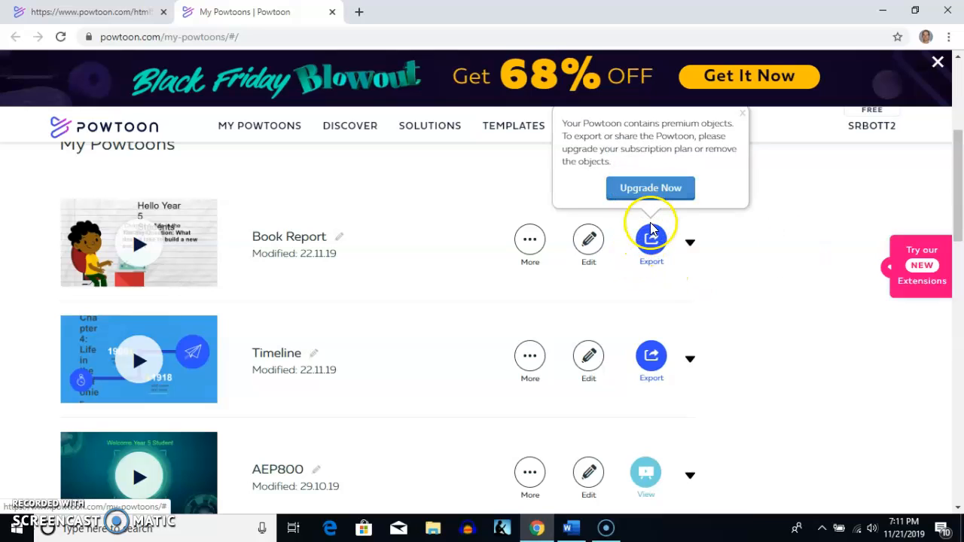
{"action": "left_click", "coordinate": [655, 247]}
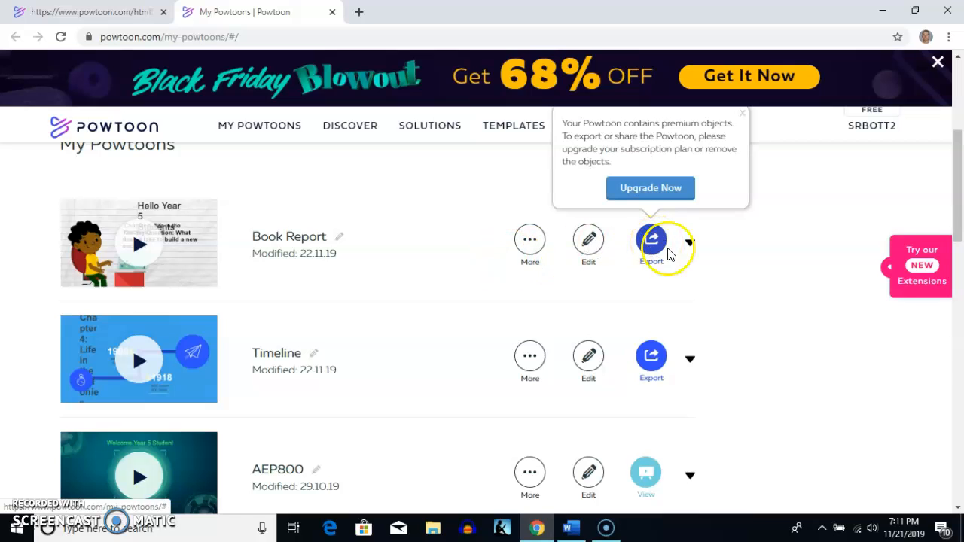
- Play the Book Report presentation from its entry in the My Powtoons library
{"action": "left_click", "coordinate": [140, 246]}
{"action": "left_click", "coordinate": [378, 354]}
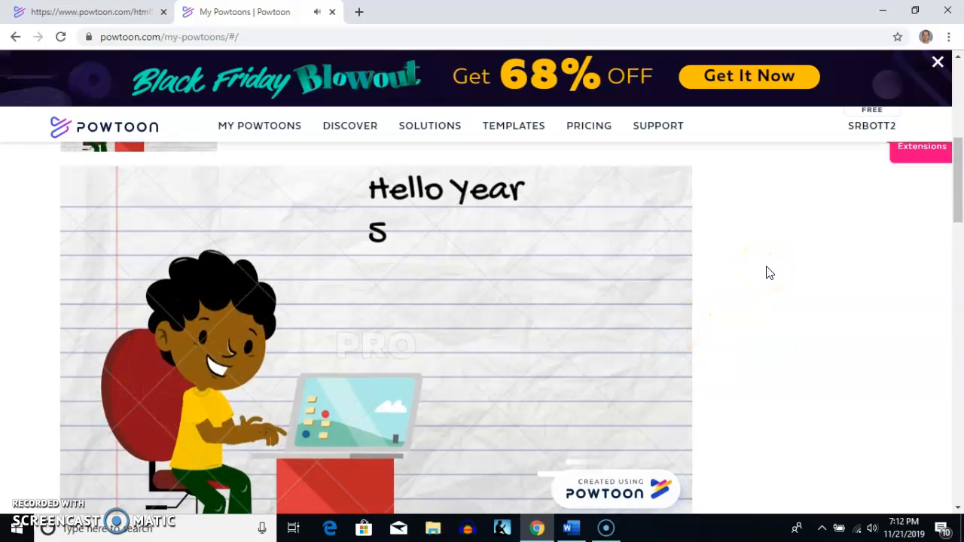
{"action": "scroll", "coordinate": [789, 264], "scroll_direction": "down", "scroll_amount": 1}
{"action": "scroll", "coordinate": [789, 264], "scroll_direction": "up", "scroll_amount": 1}
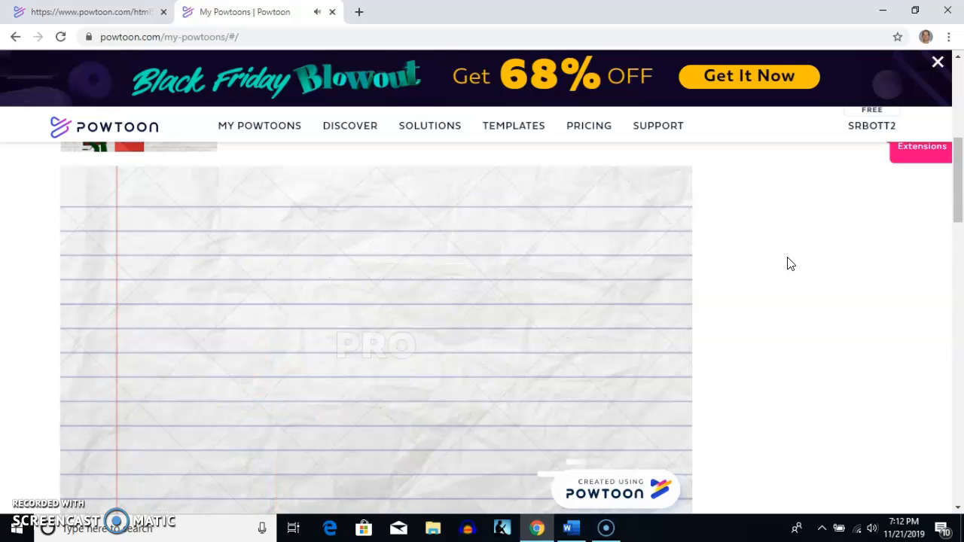
- Test the "Click link here..." heading in the Book Report preview by opening its YouTube video, and close the video page
{"action": "scroll", "coordinate": [790, 263], "scroll_direction": "down", "scroll_amount": 1}
{"action": "left_click", "coordinate": [88, 366]}
{"action": "scroll", "coordinate": [607, 268], "scroll_direction": "up", "scroll_amount": 2}
{"action": "left_click", "coordinate": [329, 214]}
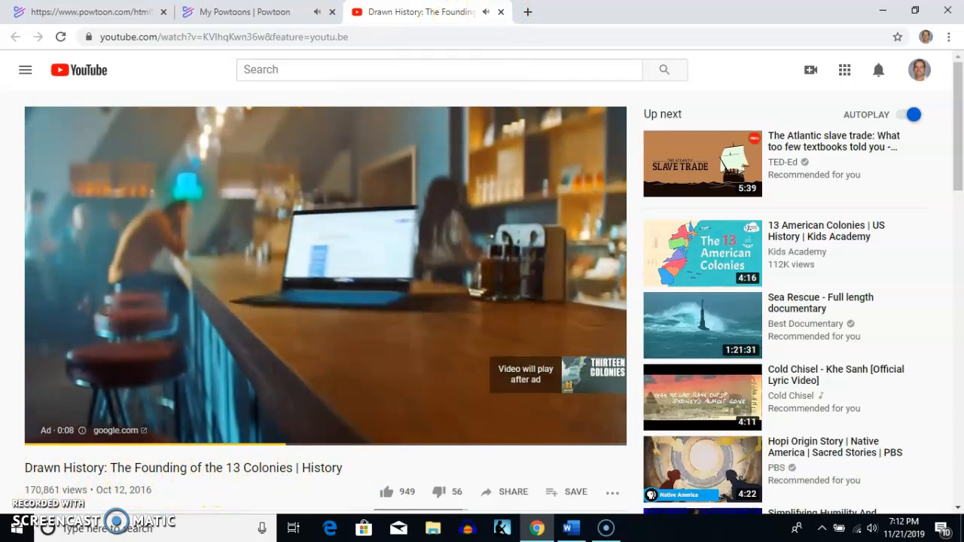
{"action": "left_click", "coordinate": [499, 12]}
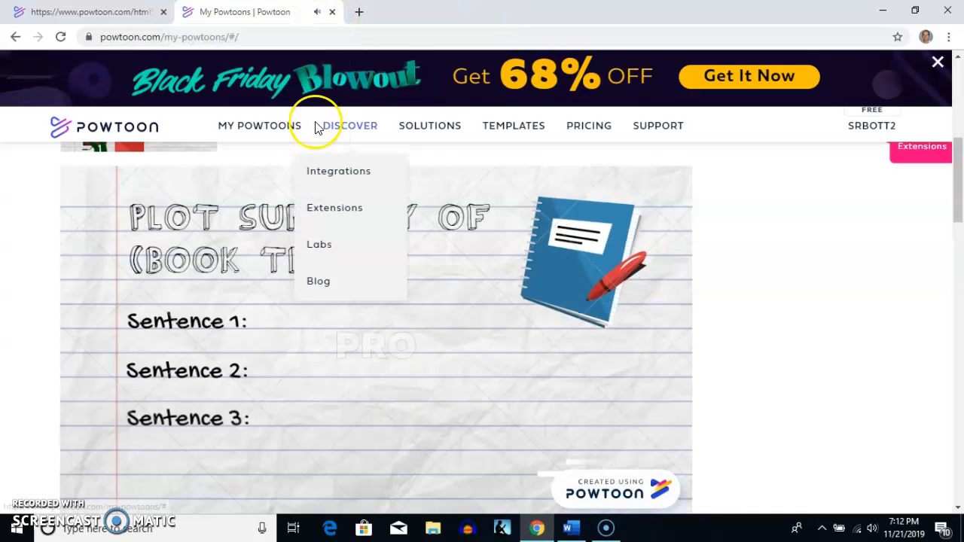
- Pause the Book Report preview on the plot summary slide and return to the presentation's entry in the library
{"action": "scroll", "coordinate": [302, 407], "scroll_direction": "down", "scroll_amount": 2}
{"action": "left_click", "coordinate": [69, 368]}
{"action": "scroll", "coordinate": [441, 277], "scroll_direction": "up", "scroll_amount": 1}
{"action": "scroll", "coordinate": [442, 278], "scroll_direction": "up", "scroll_amount": 2}
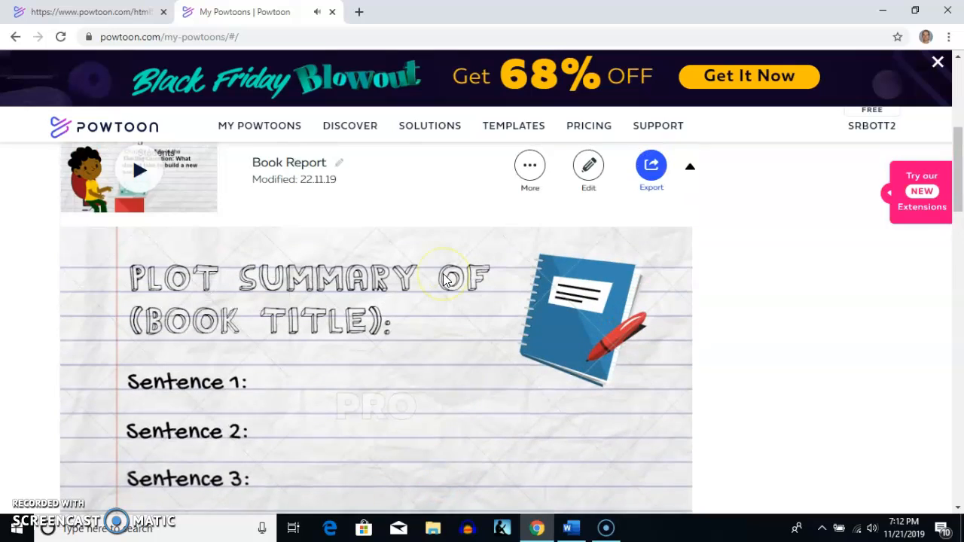